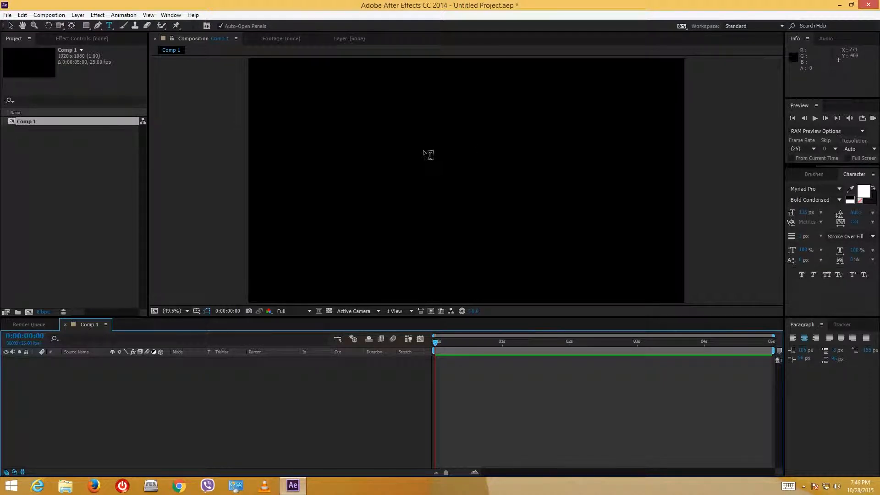
- Add a text layer reading "Tutur Tube" to the composition, then enlarge it and move it to the middle of the frame
{"action": "left_click", "coordinate": [109, 27]}
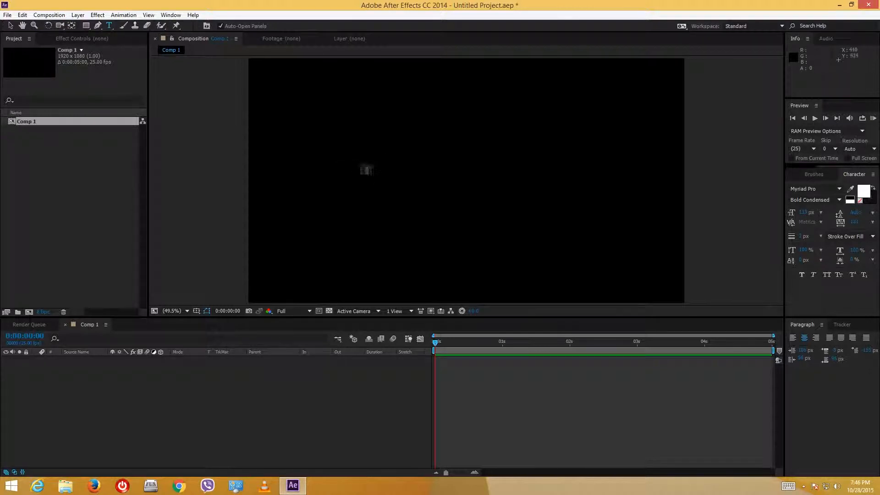
{"action": "left_click", "coordinate": [369, 186]}
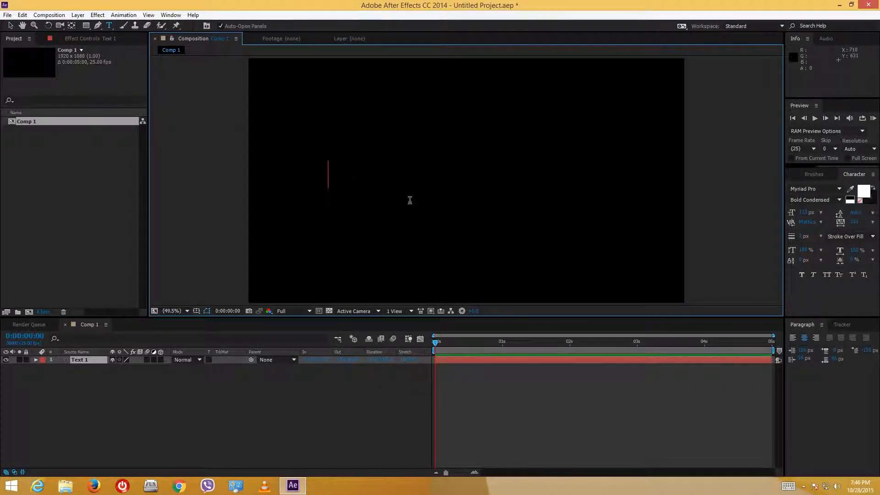
{"action": "type", "text": "Tutu"}
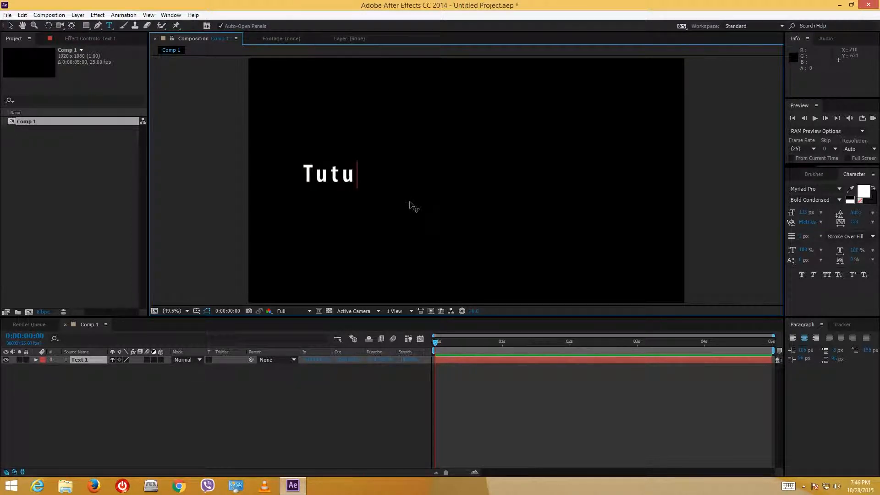
{"action": "type", "text": "r Tube"}
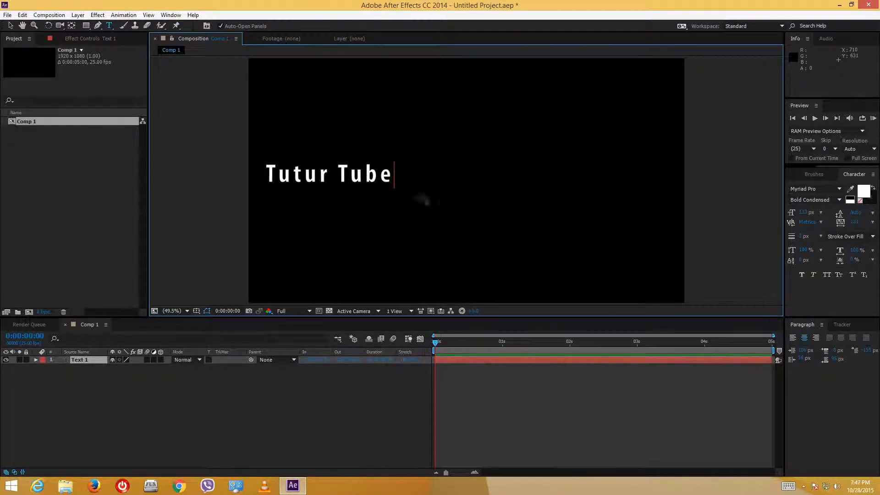
{"action": "left_click", "coordinate": [11, 28]}
{"action": "left_click_drag", "start_coordinate": [349, 177], "coordinate": [557, 187]}
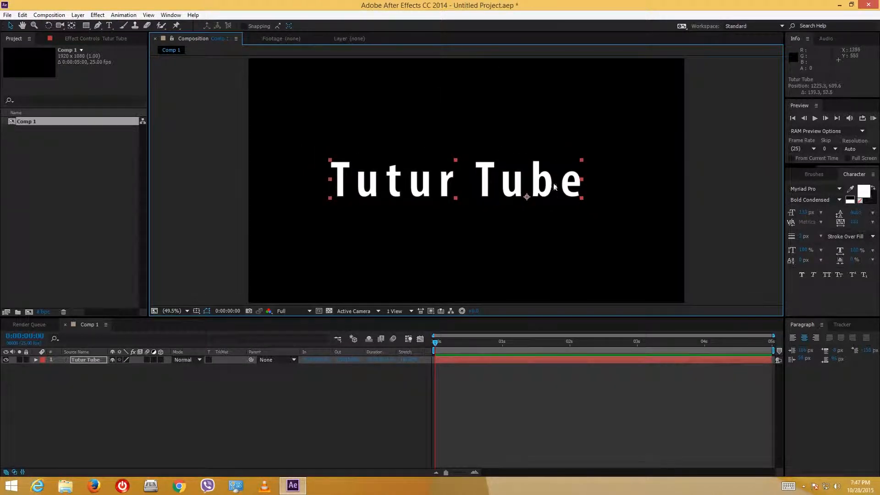
- Correct the text to read "Tutor Tube" and nudge it slightly down in the frame
{"action": "double_click", "coordinate": [439, 186]}
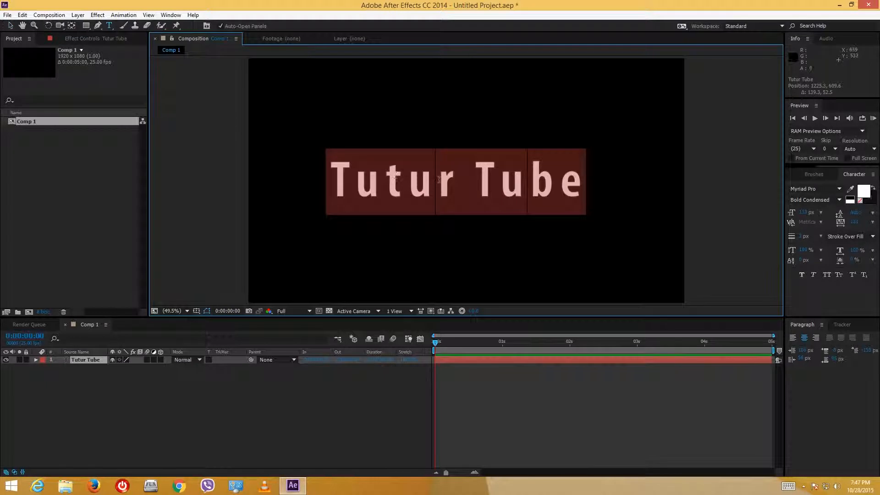
{"action": "left_click", "coordinate": [430, 184]}
{"action": "key", "text": "BackSpace"}
{"action": "type", "text": "o"}
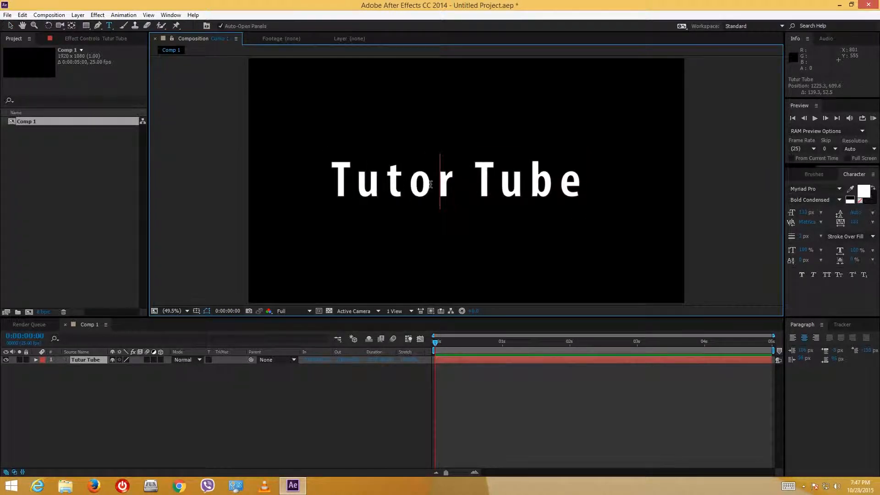
{"action": "left_click", "coordinate": [10, 25]}
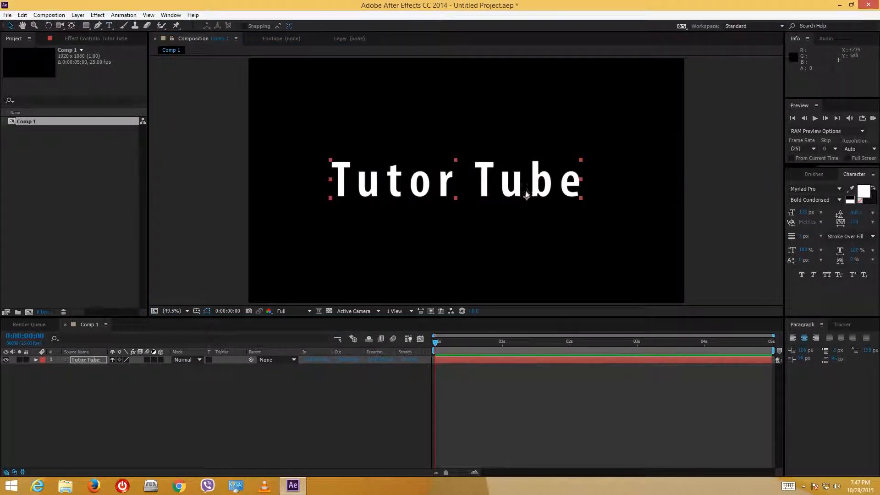
{"action": "left_click_drag", "start_coordinate": [533, 187], "coordinate": [536, 193]}
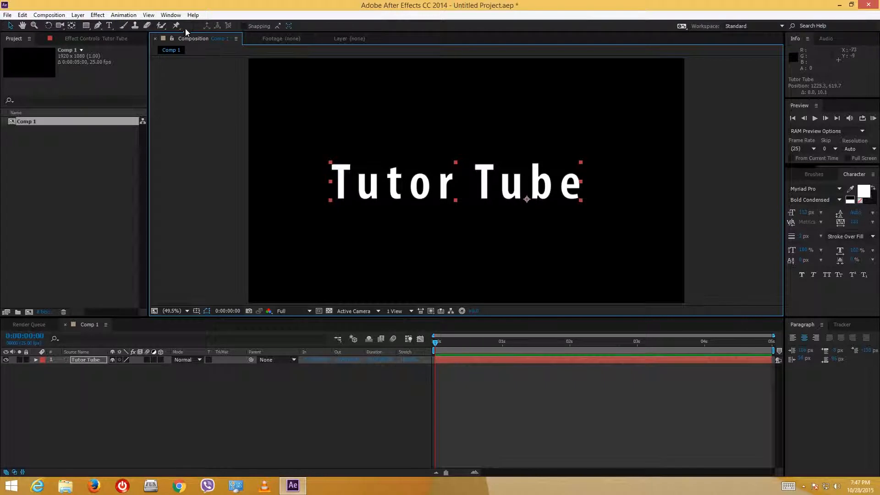
- Set the font of the "Tutor Tube" text to Stencil
{"action": "left_click", "coordinate": [172, 15]}
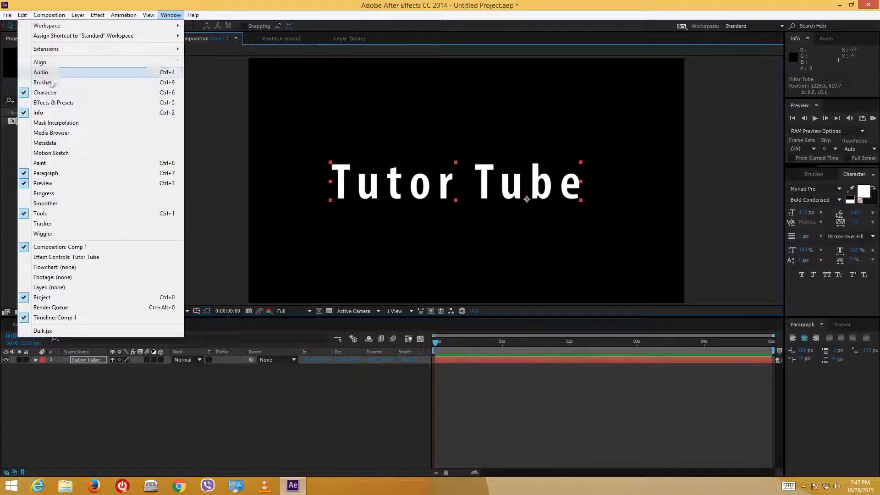
{"action": "left_click", "coordinate": [857, 178]}
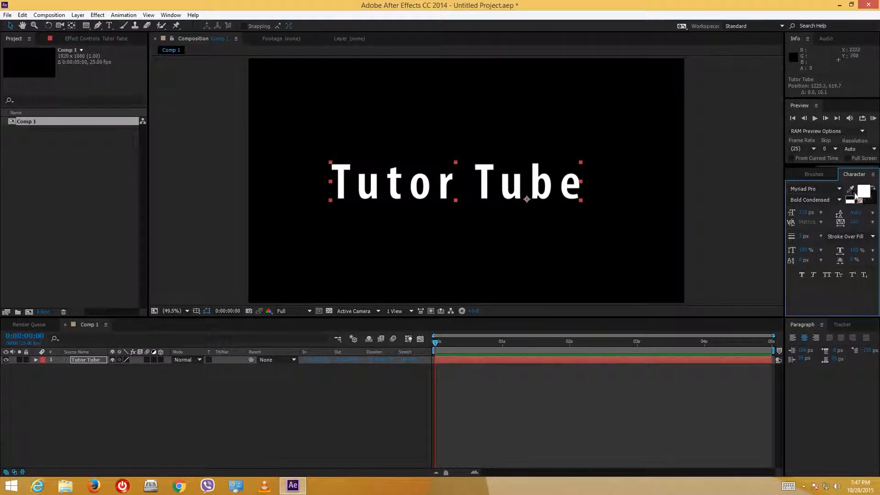
{"action": "left_click", "coordinate": [840, 191]}
{"action": "scroll", "coordinate": [835, 254], "scroll_direction": "down", "scroll_amount": 5}
{"action": "scroll", "coordinate": [835, 254], "scroll_direction": "down", "scroll_amount": 10}
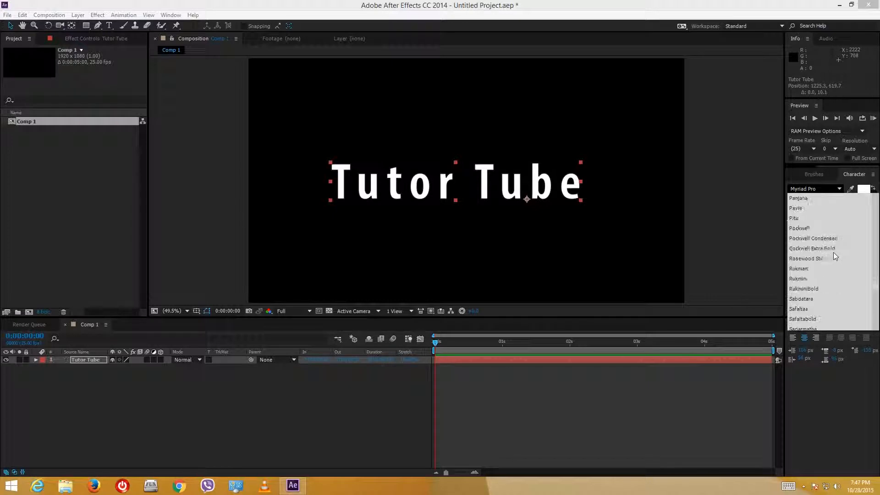
{"action": "scroll", "coordinate": [832, 252], "scroll_direction": "down", "scroll_amount": 1}
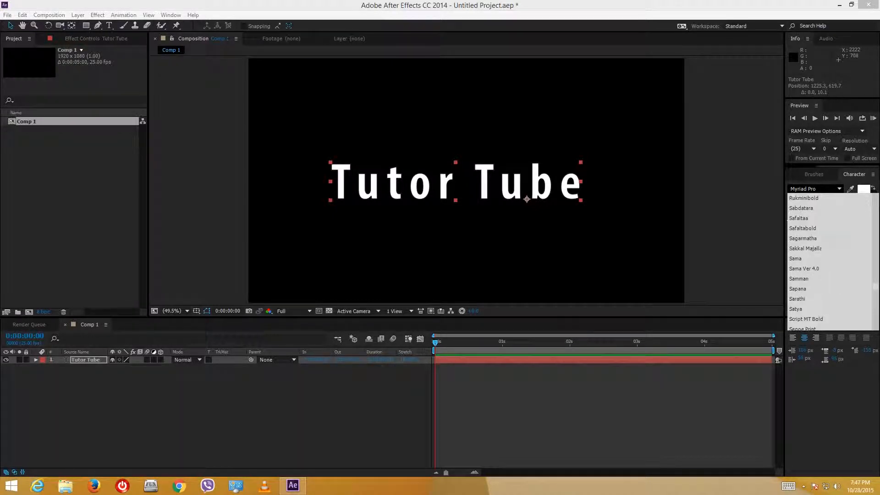
{"action": "left_click", "coordinate": [833, 257]}
{"action": "left_click", "coordinate": [840, 189]}
{"action": "scroll", "coordinate": [814, 277], "scroll_direction": "down", "scroll_amount": 5}
{"action": "left_click", "coordinate": [805, 268]}
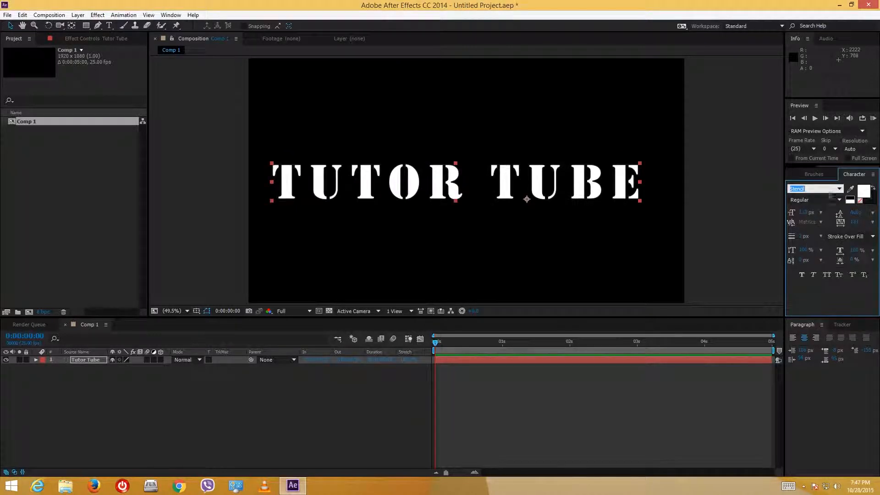
- Change the font of the "Tutor Tube" text to Arial
{"action": "left_click", "coordinate": [840, 188]}
{"action": "scroll", "coordinate": [838, 258], "scroll_direction": "up", "scroll_amount": 8}
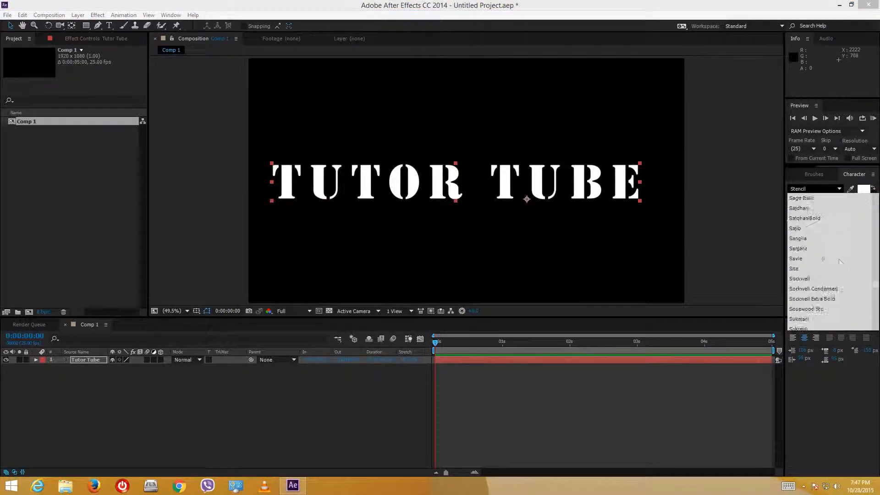
{"action": "left_click_drag", "start_coordinate": [875, 288], "coordinate": [875, 195]}
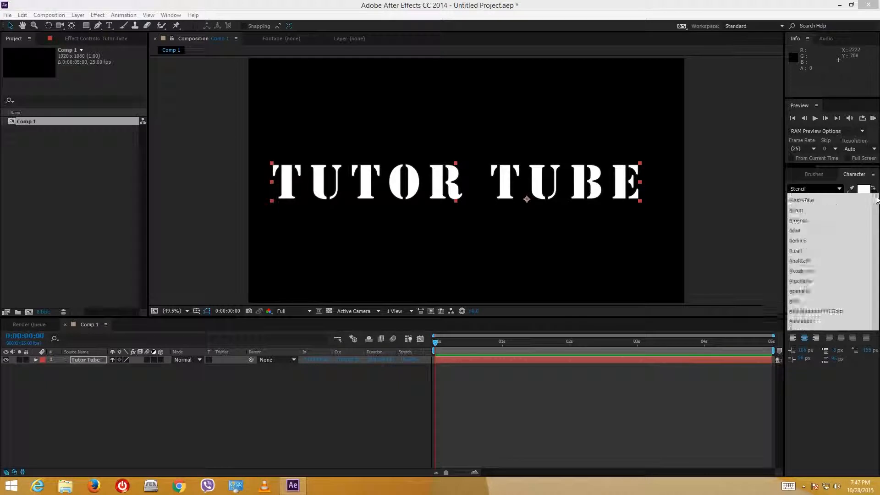
{"action": "scroll", "coordinate": [816, 256], "scroll_direction": "down", "scroll_amount": 3}
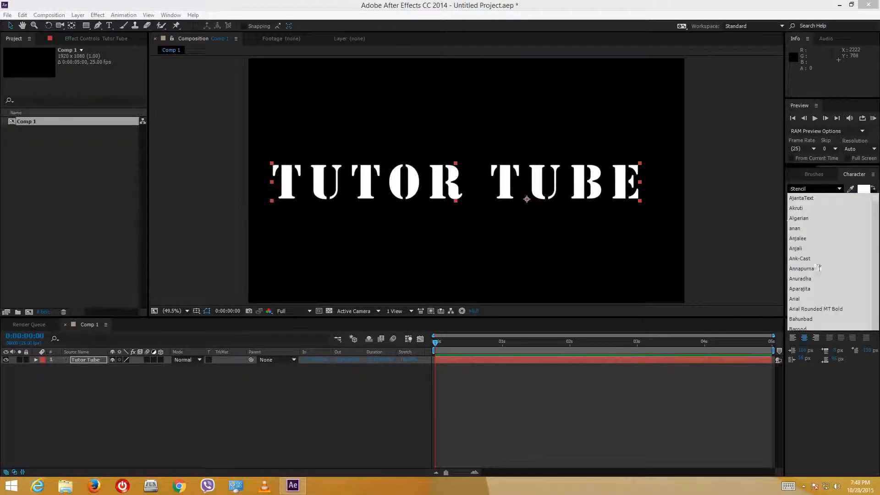
{"action": "left_click", "coordinate": [807, 298]}
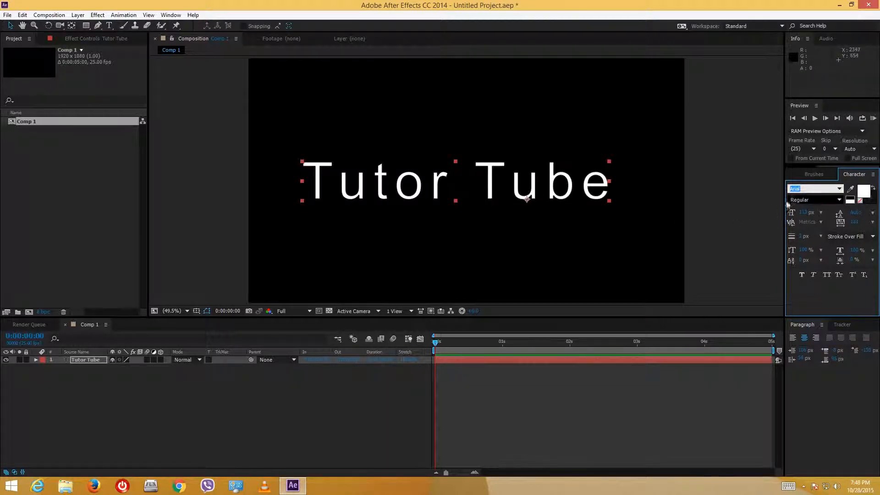
- Try the Italic and Bold styles on the Arial text and settle on the Narrow style
{"action": "left_click", "coordinate": [840, 204]}
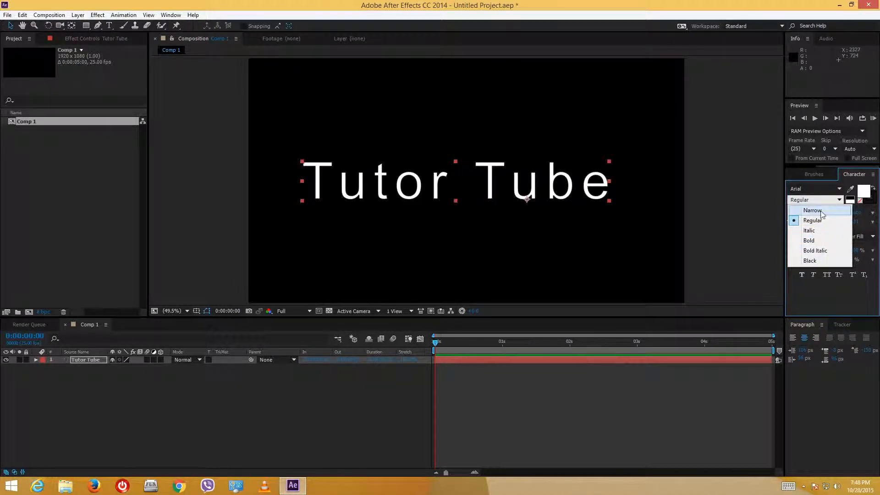
{"action": "left_click", "coordinate": [821, 211]}
{"action": "left_click", "coordinate": [840, 204]}
{"action": "left_click", "coordinate": [813, 231]}
{"action": "left_click", "coordinate": [840, 203]}
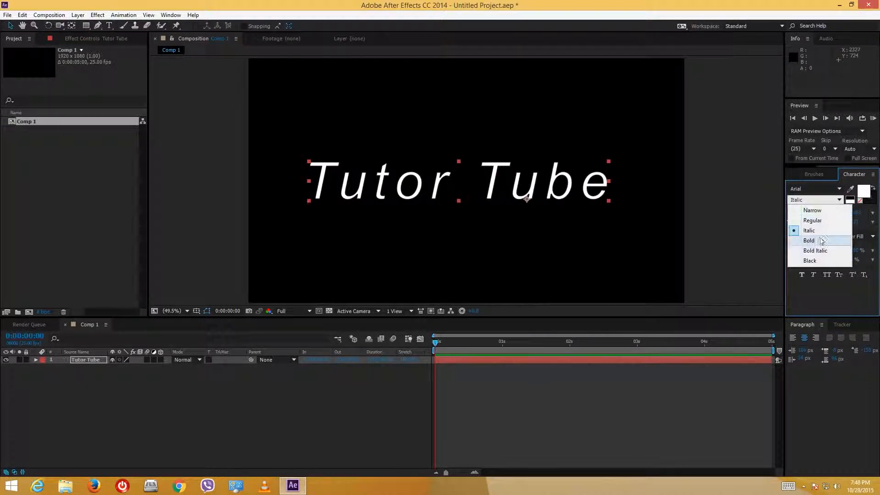
{"action": "left_click", "coordinate": [821, 240]}
{"action": "left_click", "coordinate": [840, 202]}
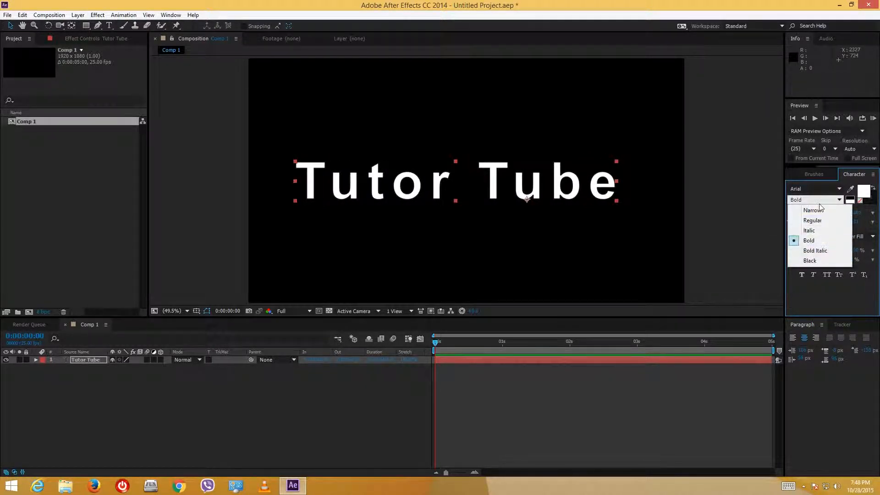
{"action": "left_click", "coordinate": [830, 210]}
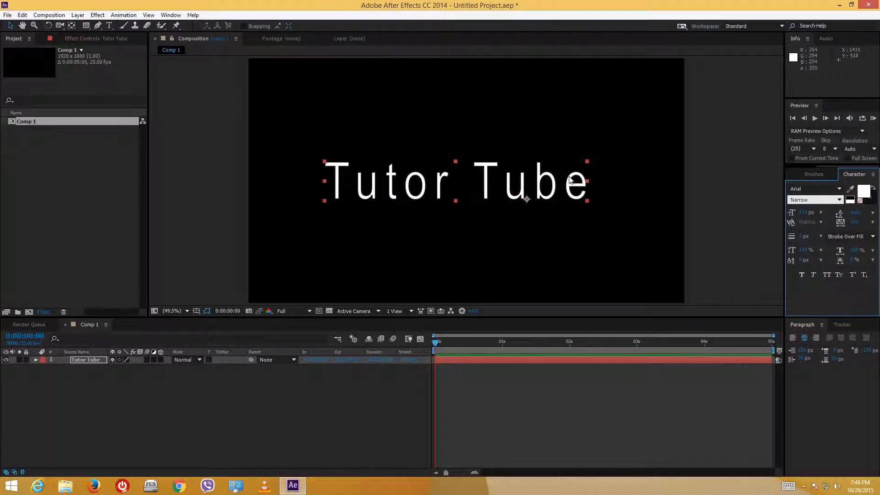
- Try the 72 px preset size on the title text, then enlarge the font to about 129 px
{"action": "left_click", "coordinate": [822, 213]}
{"action": "left_click", "coordinate": [817, 356]}
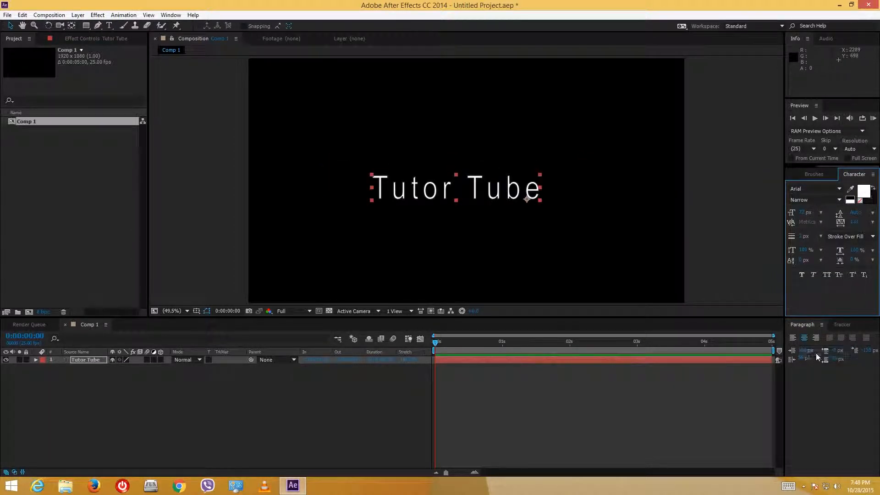
{"action": "left_click_drag", "start_coordinate": [804, 216], "coordinate": [837, 221]}
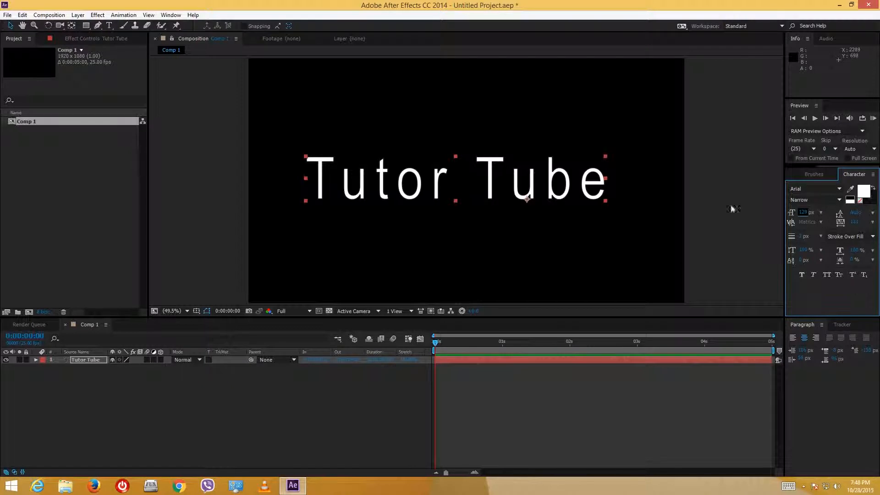
- Add a second line reading "Free Lessons" below "Tutor Tube" and move the text block up to fit the frame
{"action": "double_click", "coordinate": [604, 178]}
{"action": "left_click", "coordinate": [605, 178]}
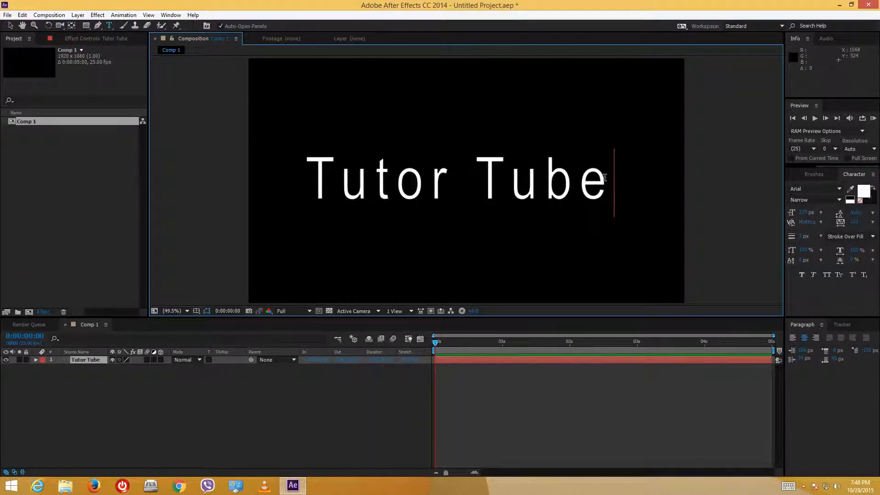
{"action": "key", "text": "Return"}
{"action": "type", "text": "Fr"}
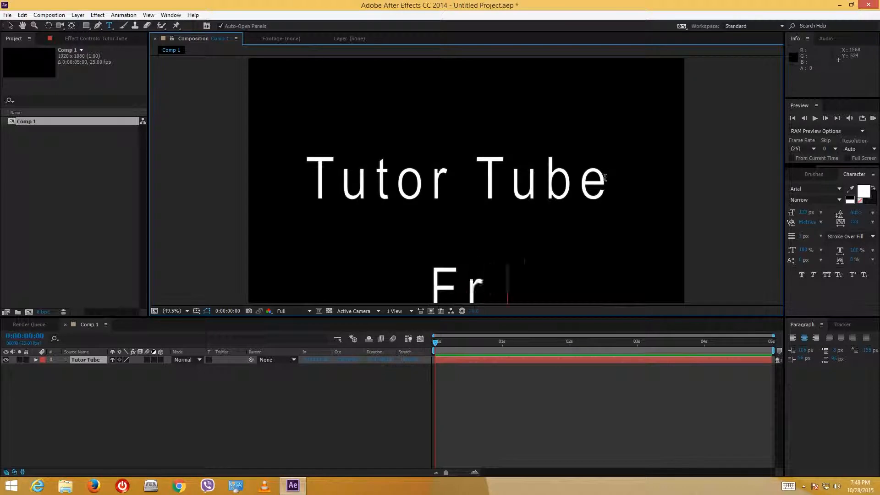
{"action": "type", "text": "ee lessons"}
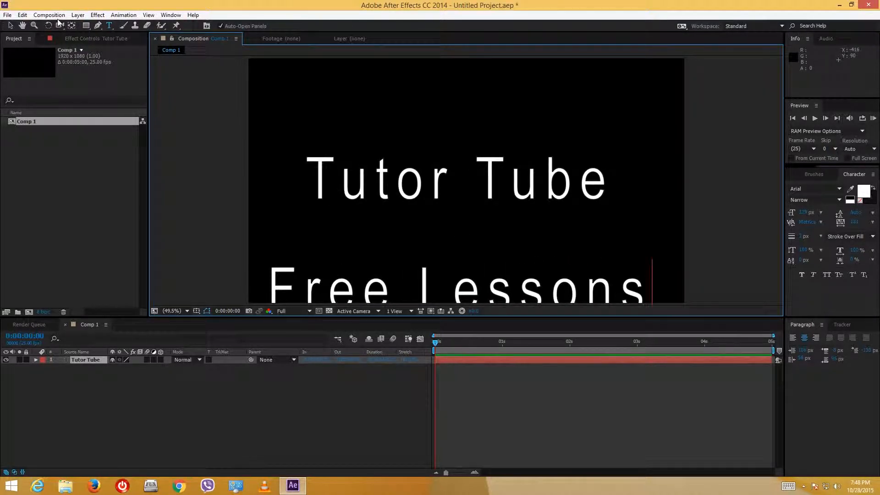
{"action": "left_click", "coordinate": [12, 25]}
{"action": "left_click_drag", "start_coordinate": [418, 189], "coordinate": [426, 138]}
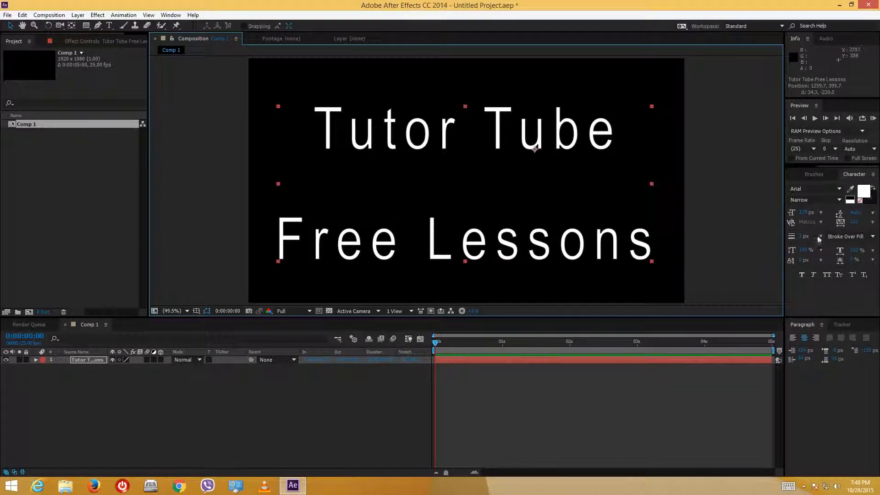
- Reduce the leading between the two title lines and tighten the tracking between letters to nearly zero
{"action": "mouse_move", "coordinate": [862, 216]}
{"action": "left_mouse_down"}
{"action": "mouse_move", "coordinate": [835, 213]}
{"action": "mouse_move", "coordinate": [857, 213]}
{"action": "left_mouse_up"}
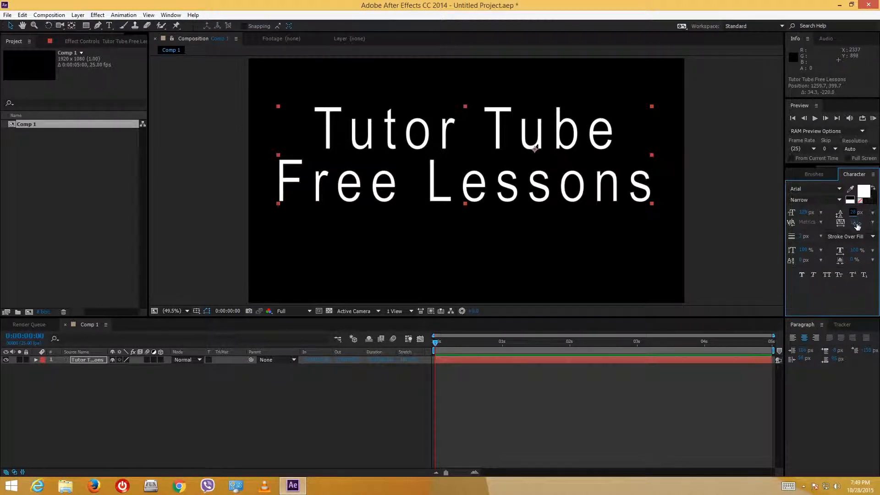
{"action": "left_click_drag", "start_coordinate": [857, 226], "coordinate": [805, 235]}
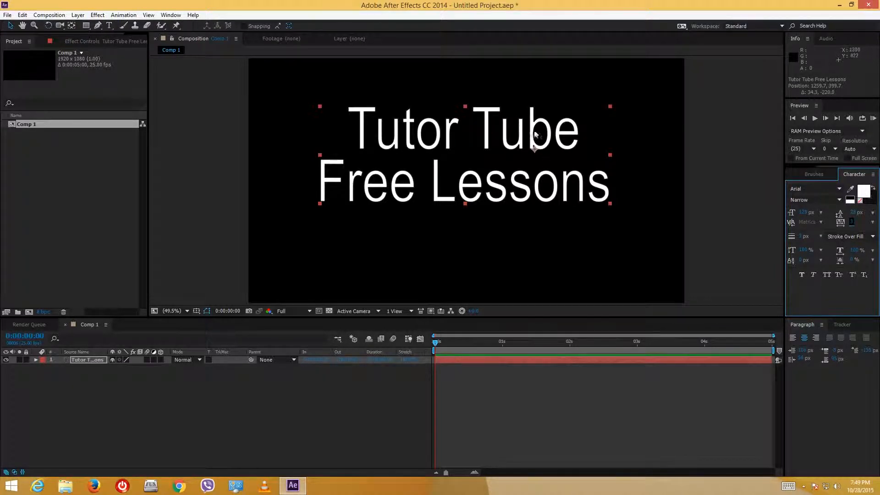
- Set the title's fill colour to pale yellow E1E99C and move the text block slightly down
{"action": "left_click", "coordinate": [864, 191]}
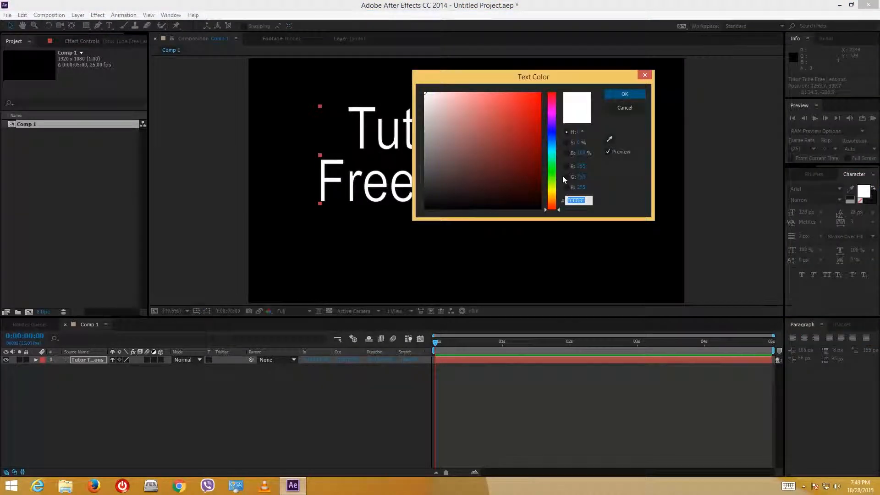
{"action": "left_click", "coordinate": [552, 188]}
{"action": "left_click_drag", "start_coordinate": [479, 94], "coordinate": [462, 100]}
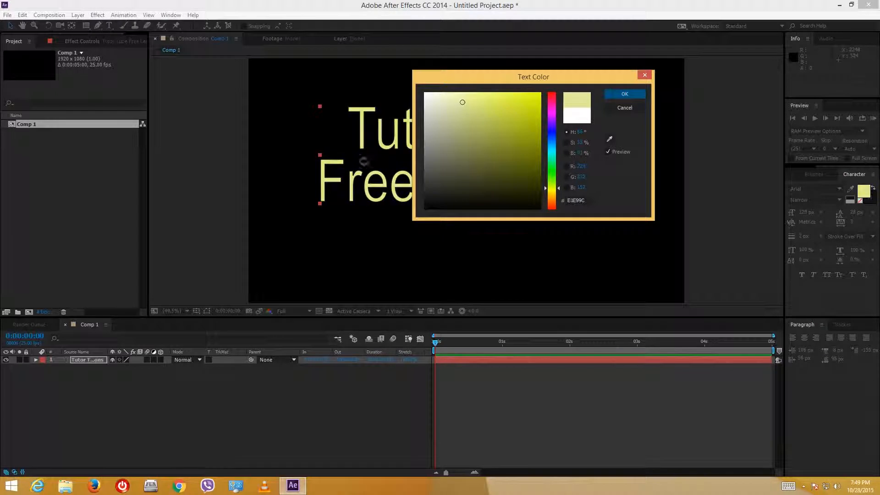
{"action": "left_click", "coordinate": [624, 93]}
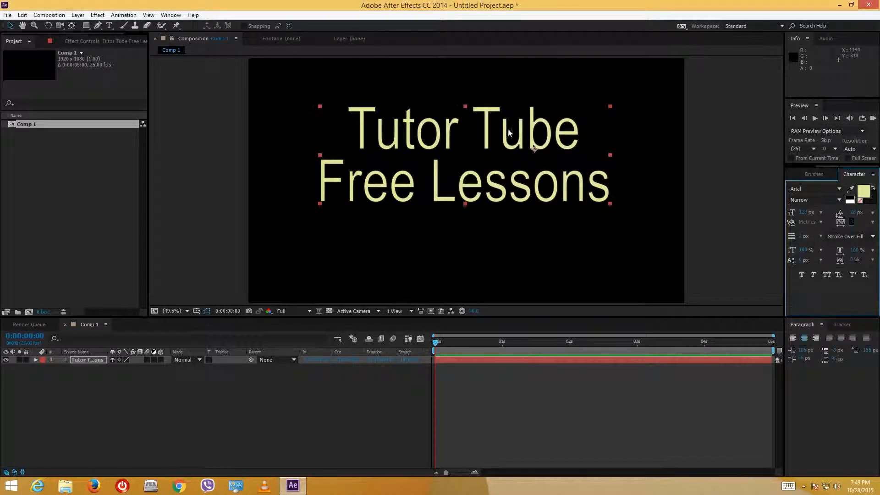
{"action": "left_click", "coordinate": [507, 147]}
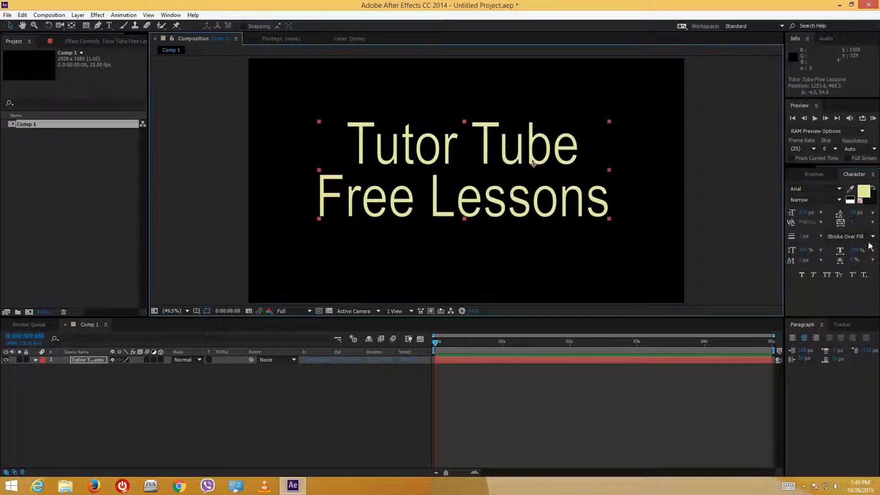
- Give the title text a red stroke and increase its stroke width
{"action": "left_click", "coordinate": [874, 207]}
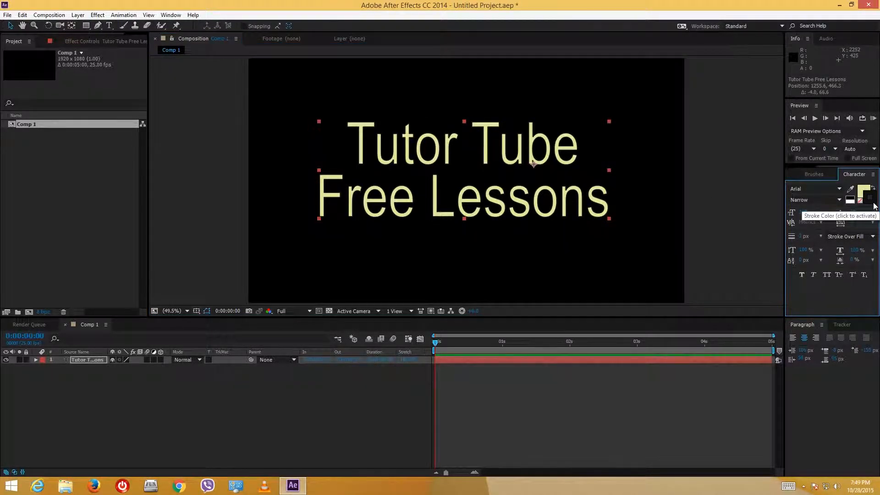
{"action": "left_click", "coordinate": [874, 205]}
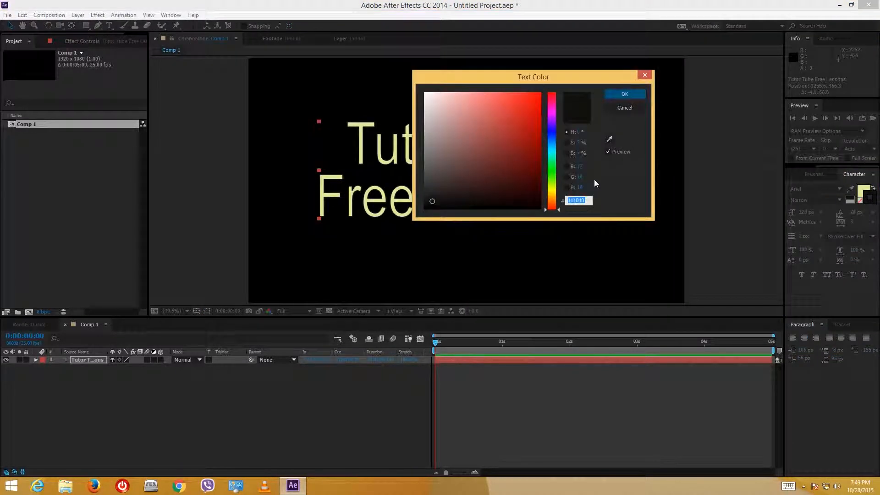
{"action": "type", "text": "F71111"}
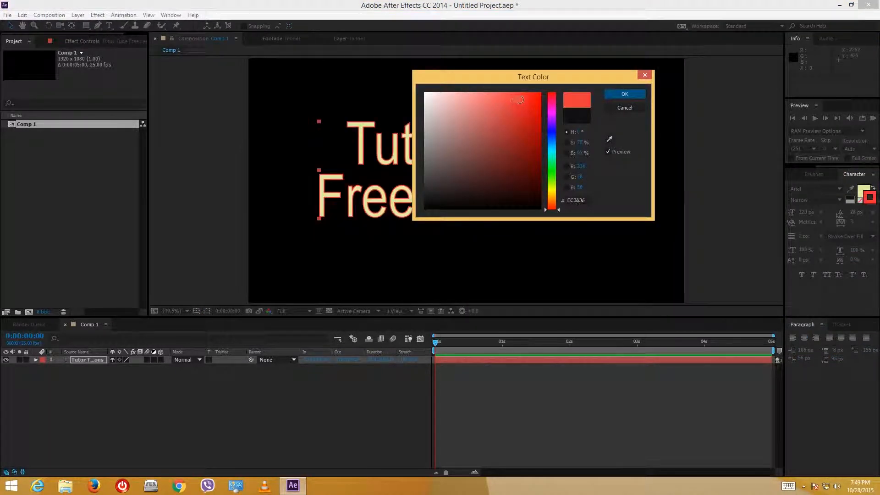
{"action": "left_click", "coordinate": [625, 94]}
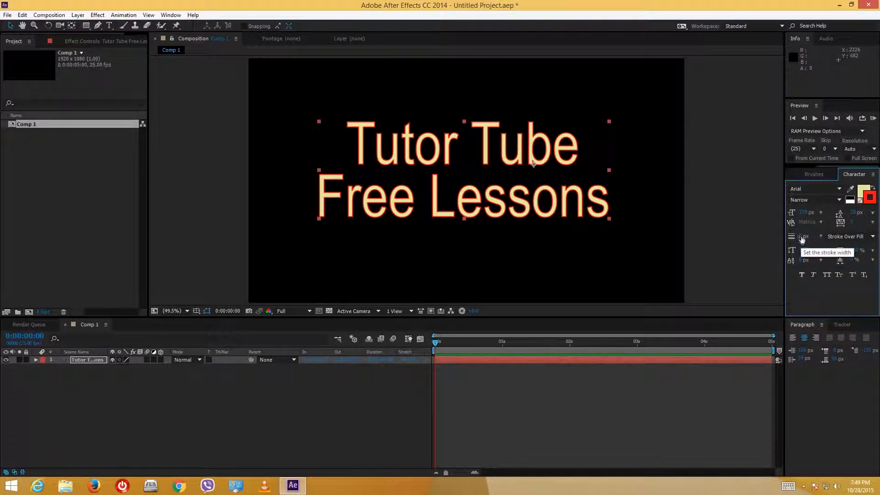
{"action": "mouse_move", "coordinate": [802, 239]}
{"action": "left_mouse_down"}
{"action": "mouse_move", "coordinate": [832, 239]}
{"action": "mouse_move", "coordinate": [799, 237]}
{"action": "mouse_move", "coordinate": [814, 238]}
{"action": "left_mouse_up"}
{"action": "left_click", "coordinate": [820, 237]}
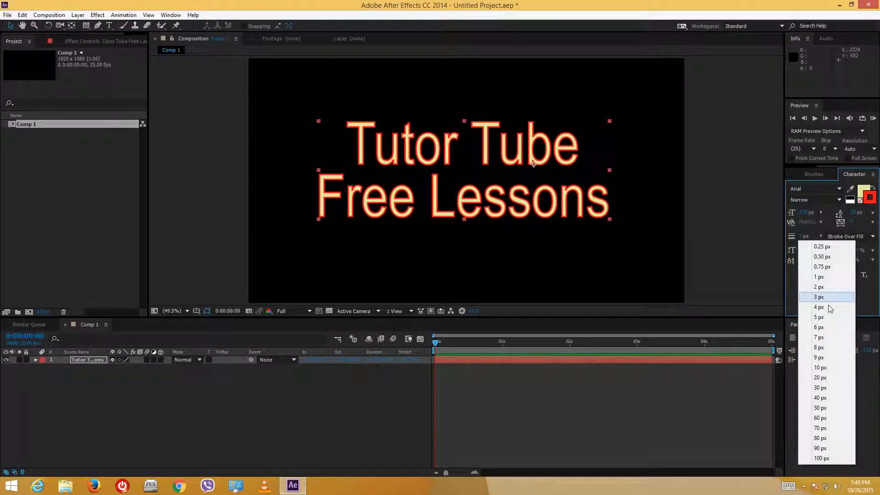
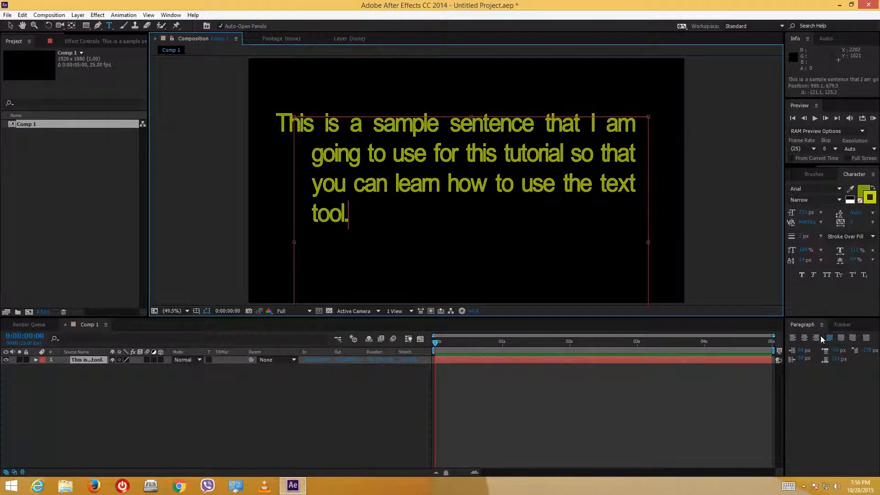
- Left-align the whole sample-sentence paragraph and reposition the text block so it fits inside the frame
{"action": "left_click_drag", "start_coordinate": [372, 202], "coordinate": [209, 64]}
{"action": "left_click", "coordinate": [354, 216]}
{"action": "left_click_drag", "start_coordinate": [374, 220], "coordinate": [390, 192]}
{"action": "double_click", "coordinate": [417, 222]}
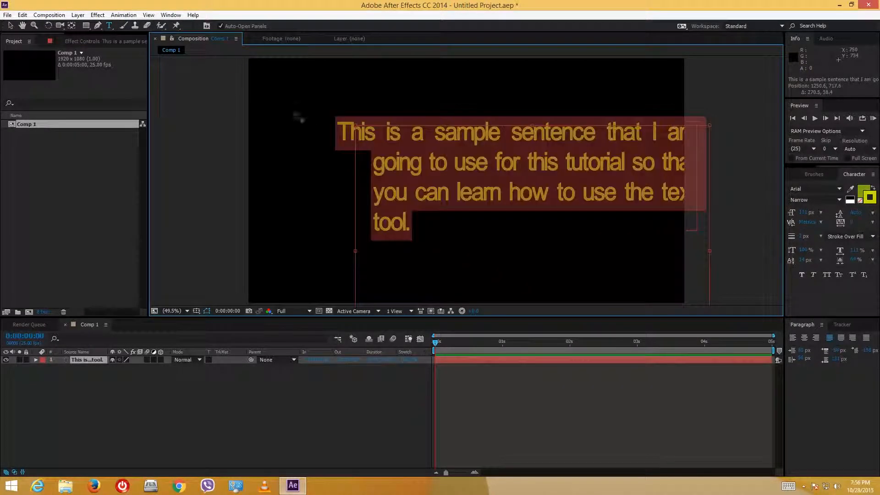
{"action": "left_click", "coordinate": [793, 338]}
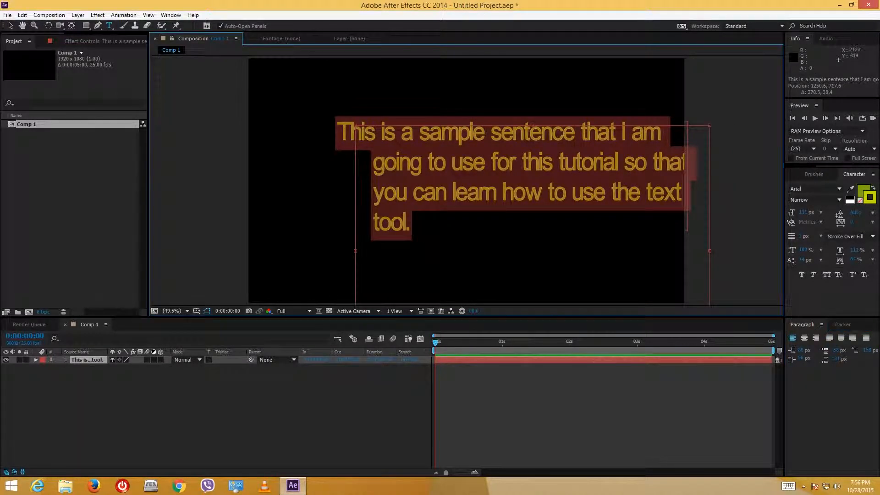
{"action": "left_click", "coordinate": [11, 26]}
{"action": "left_click_drag", "start_coordinate": [510, 180], "coordinate": [467, 182]}
- Try the paragraph's justification options on the entire sentence: last line centred, last line right, and justify all lines
{"action": "triple_click", "coordinate": [389, 191]}
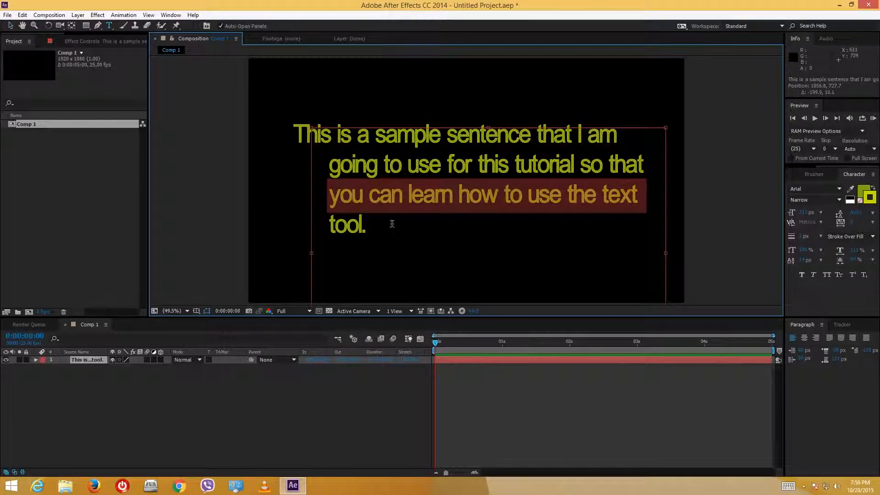
{"action": "key", "text": "ctrl+a"}
{"action": "left_click", "coordinate": [378, 226]}
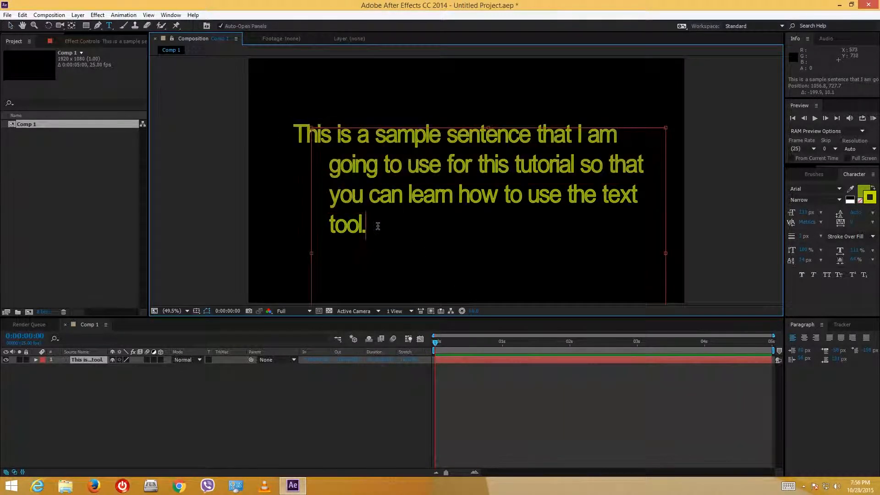
{"action": "left_click_drag", "start_coordinate": [378, 226], "coordinate": [273, 124]}
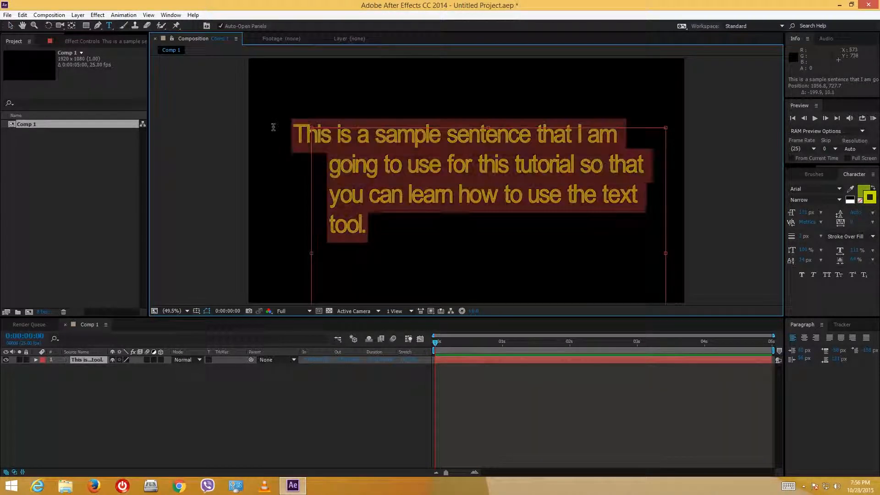
{"action": "left_click", "coordinate": [841, 338]}
{"action": "left_click", "coordinate": [852, 337]}
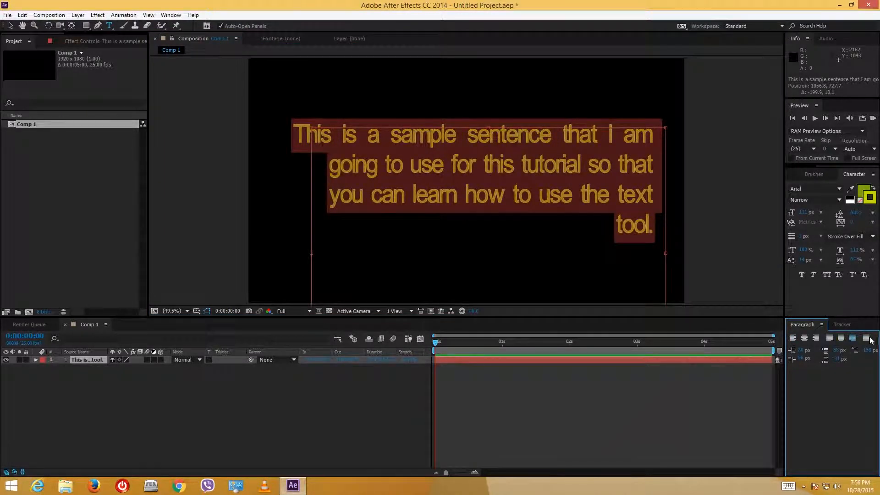
{"action": "left_click", "coordinate": [866, 337]}
{"action": "left_click", "coordinate": [541, 211]}
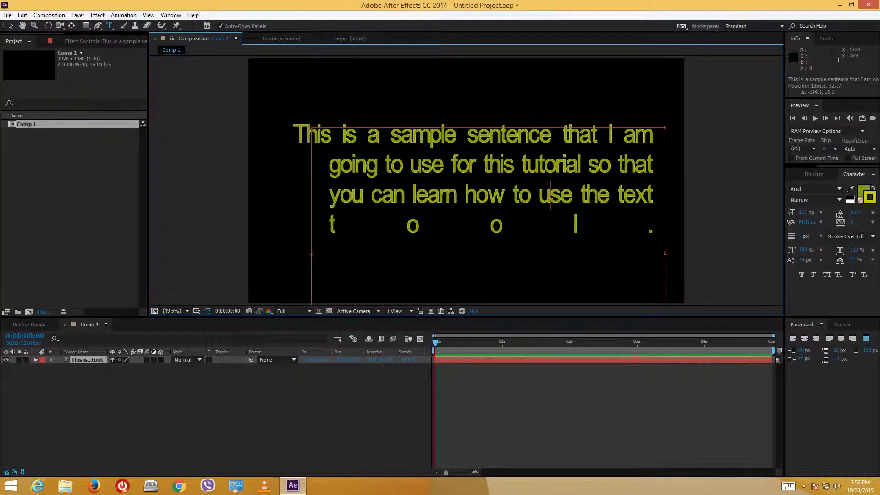
- Add the word "properly" before the sentence's full stop and justify the paragraph with its last line left-aligned
{"action": "left_click", "coordinate": [654, 224]}
{"action": "type", "text": "p"}
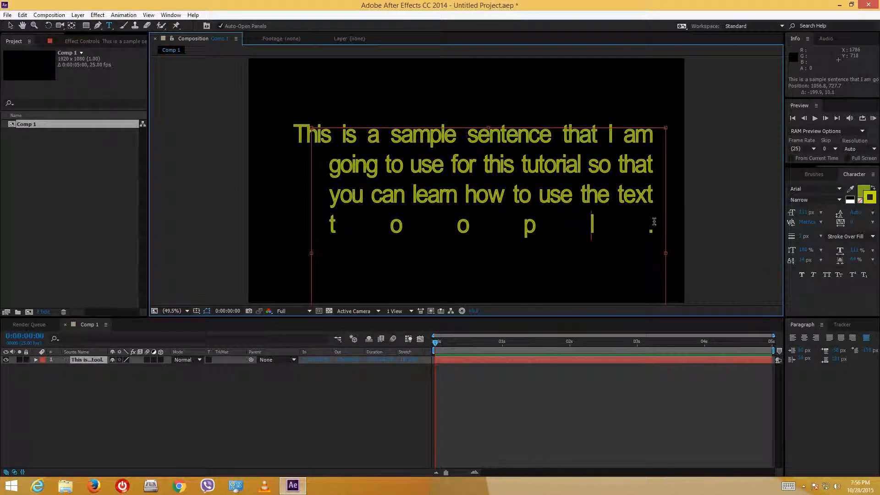
{"action": "key", "text": "BackSpace"}
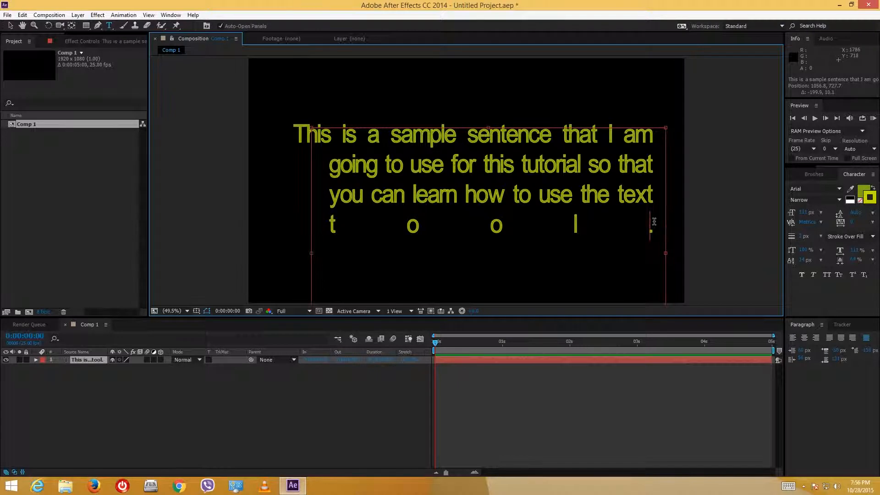
{"action": "type", "text": "properly"}
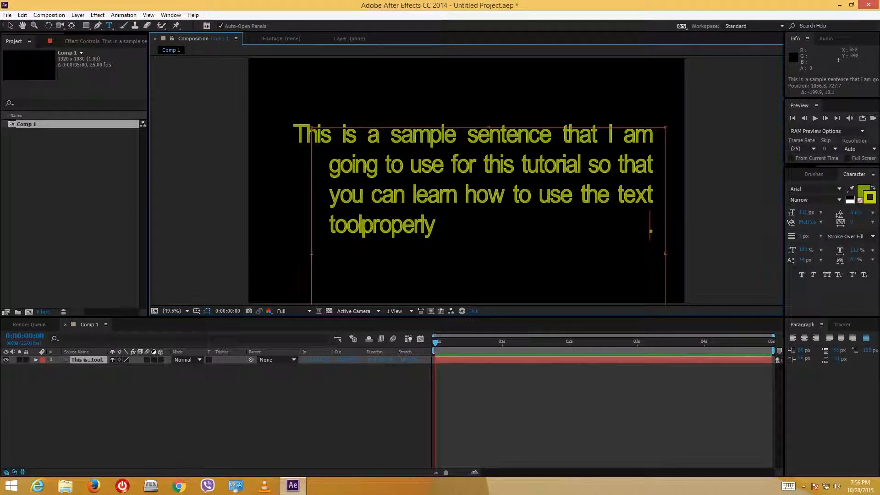
{"action": "key", "text": "ctrl+z"}
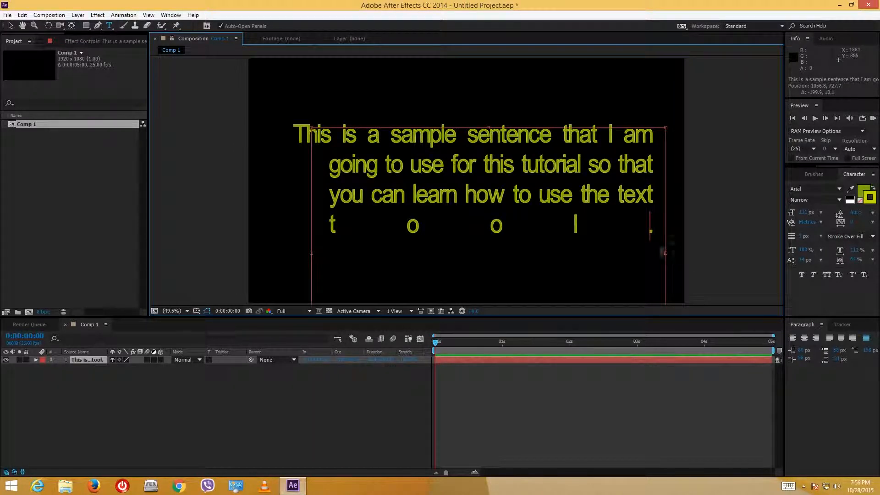
{"action": "type", "text": "properl"}
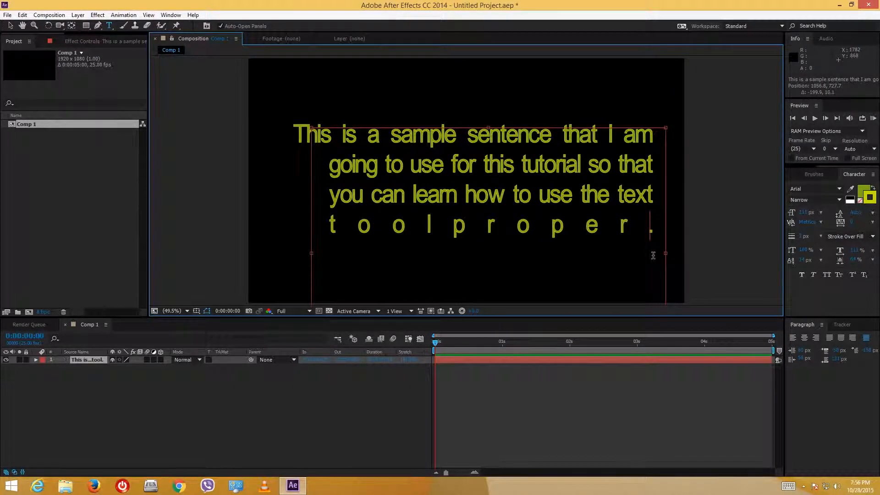
{"action": "type", "text": "y"}
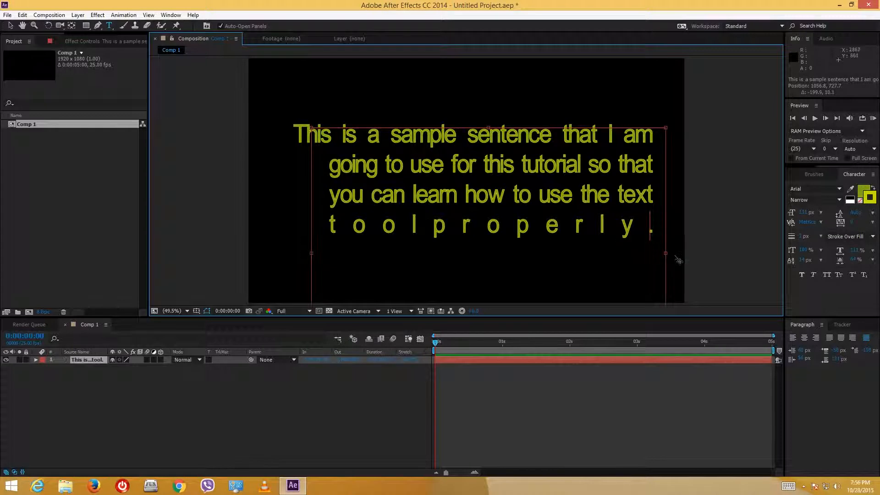
{"action": "left_click", "coordinate": [830, 339]}
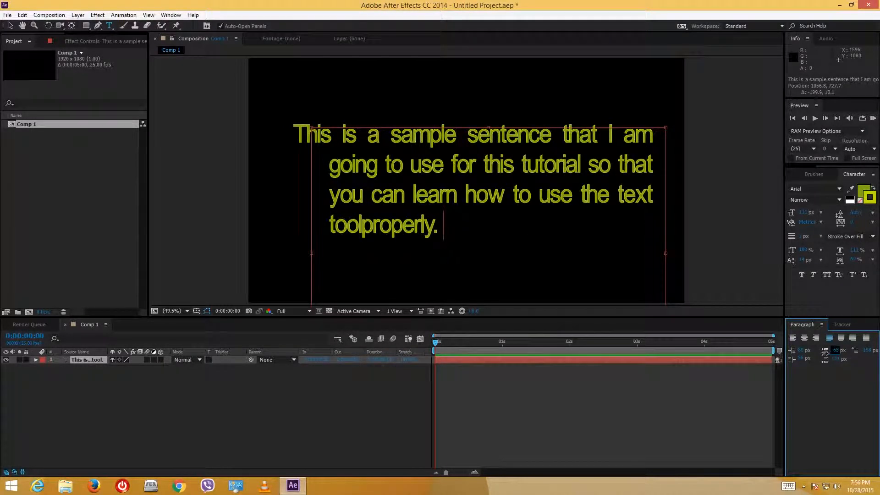
- Set the left and right margin indents of the whole paragraph to 0 px
{"action": "left_click", "coordinate": [458, 228]}
{"action": "key", "text": "ctrl+a"}
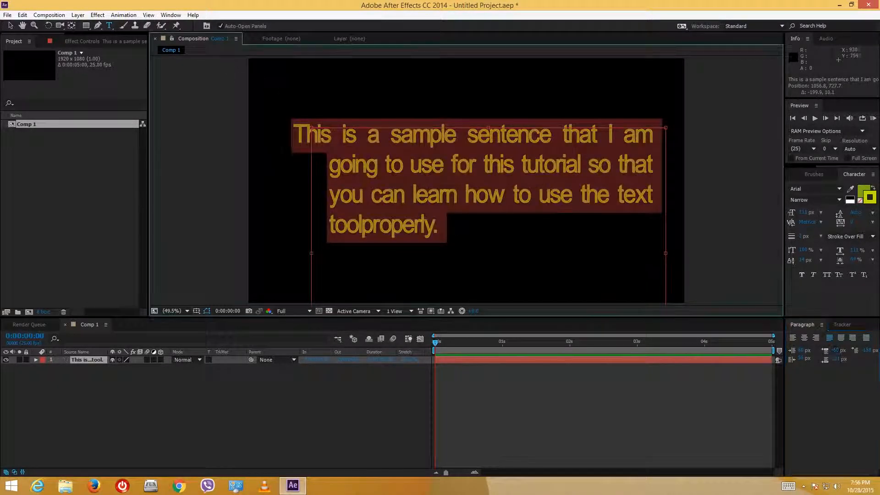
{"action": "mouse_move", "coordinate": [802, 352]}
{"action": "left_mouse_down"}
{"action": "mouse_move", "coordinate": [781, 352]}
{"action": "mouse_move", "coordinate": [805, 351]}
{"action": "mouse_move", "coordinate": [787, 351]}
{"action": "mouse_move", "coordinate": [808, 361]}
{"action": "left_mouse_up"}
{"action": "left_click", "coordinate": [802, 360]}
{"action": "type", "text": "0"}
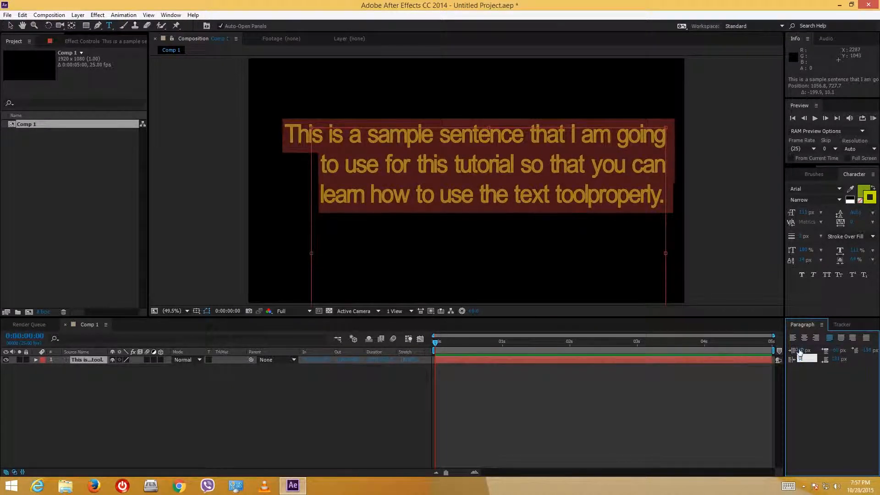
{"action": "left_click", "coordinate": [800, 351]}
{"action": "type", "text": "0"}
{"action": "key", "text": "Return"}
- Set the paragraph's space before, space after and first-line indent to 0 px
{"action": "left_click", "coordinate": [836, 351]}
{"action": "type", "text": "0"}
{"action": "left_click", "coordinate": [837, 360]}
{"action": "type", "text": "0"}
{"action": "left_click", "coordinate": [867, 351]}
{"action": "type", "text": "0"}
{"action": "key", "text": "Return"}
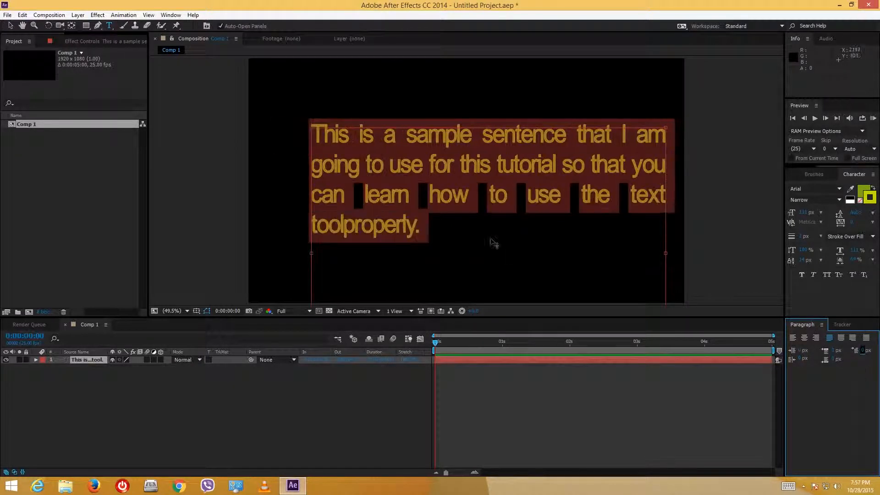
- Reposition the sample paragraph within the frame, and delete its text layer from Comp 1
{"action": "left_click", "coordinate": [488, 243]}
{"action": "left_click_drag", "start_coordinate": [473, 228], "coordinate": [444, 197]}
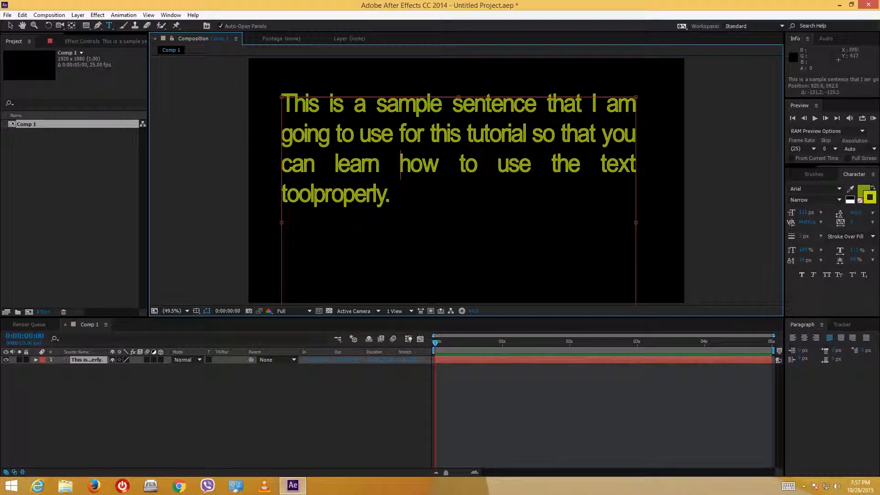
{"action": "left_click", "coordinate": [11, 26]}
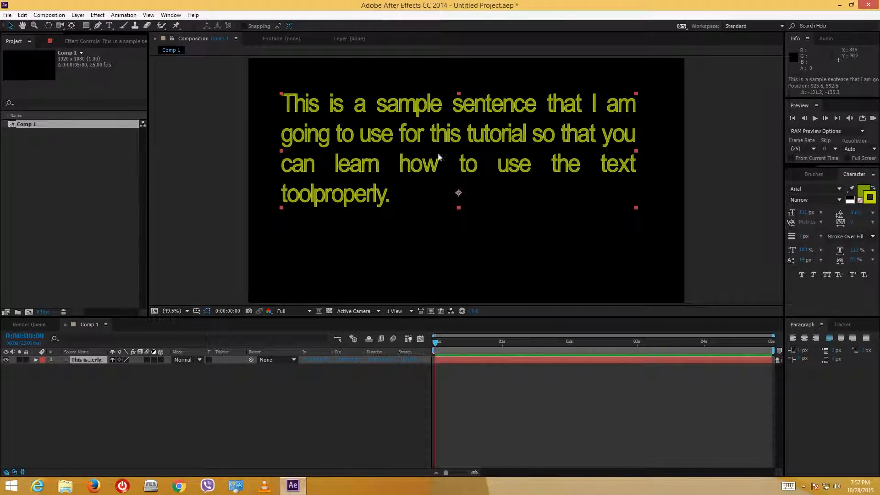
{"action": "left_click_drag", "start_coordinate": [435, 172], "coordinate": [438, 186]}
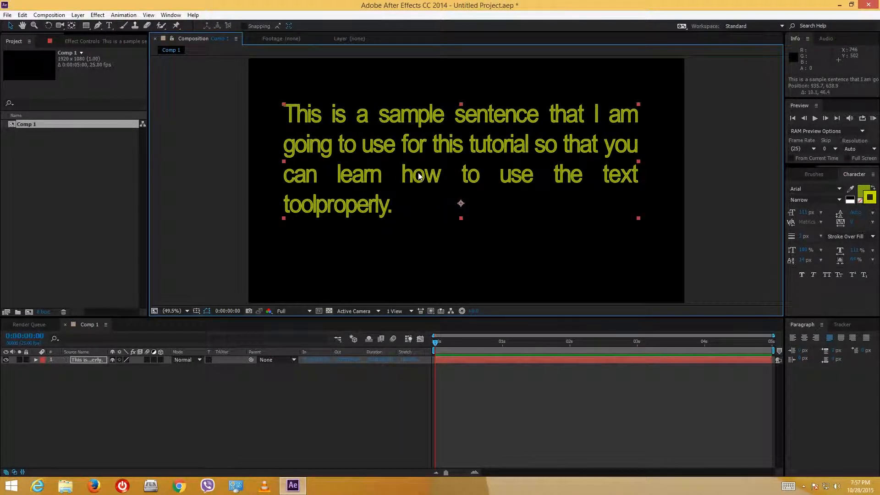
{"action": "key", "text": "Delete"}
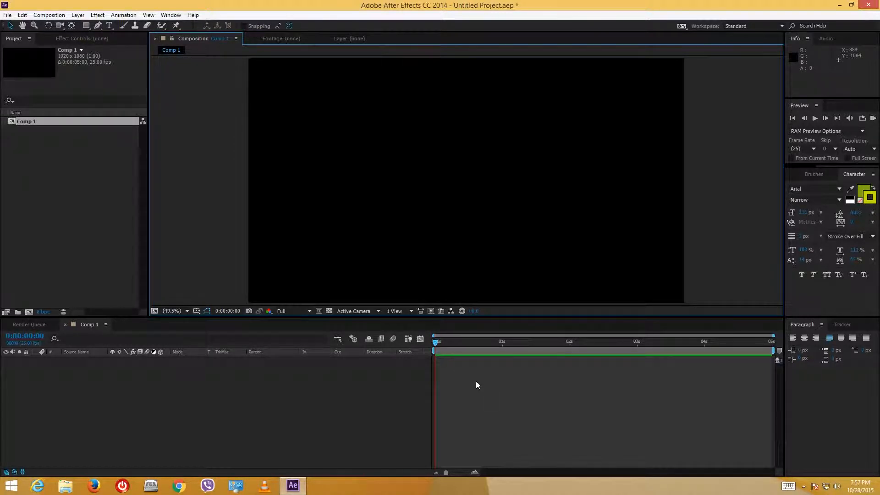
- Create a comp-size solid layer coloured bright cyan in Comp 1 and deselect it
{"action": "right_click", "coordinate": [296, 383]}
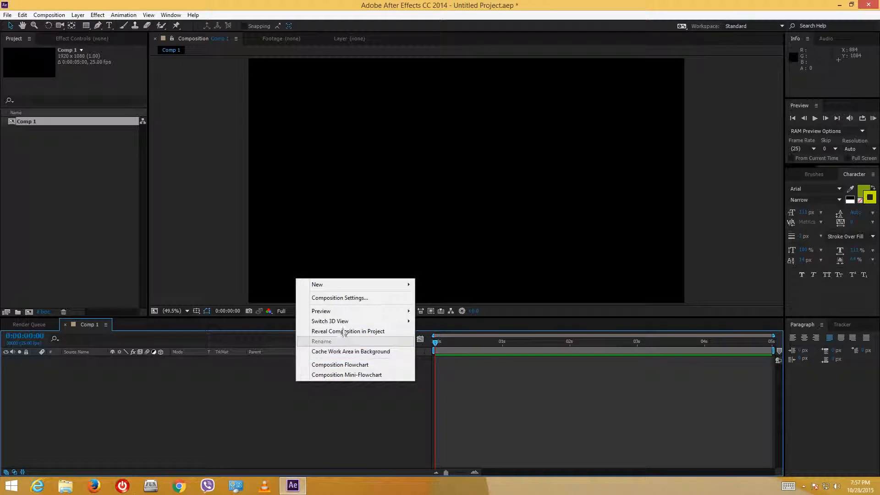
{"action": "mouse_move", "coordinate": [357, 287]}
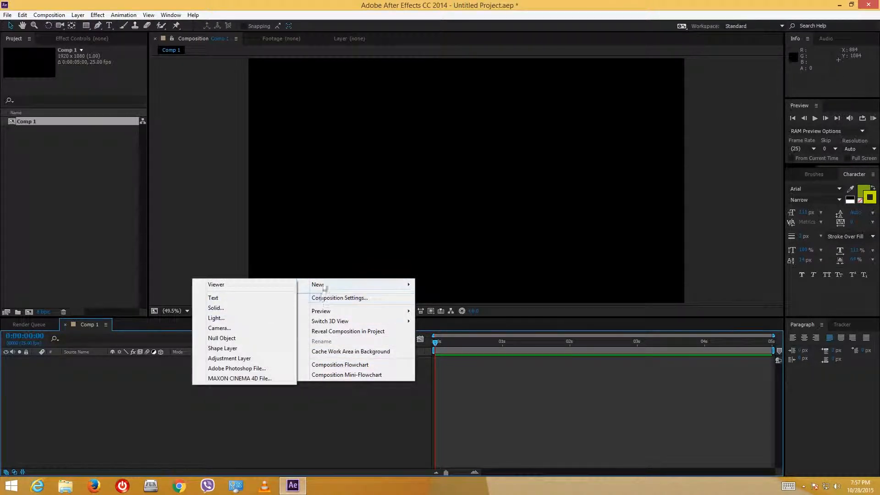
{"action": "left_click", "coordinate": [254, 307]}
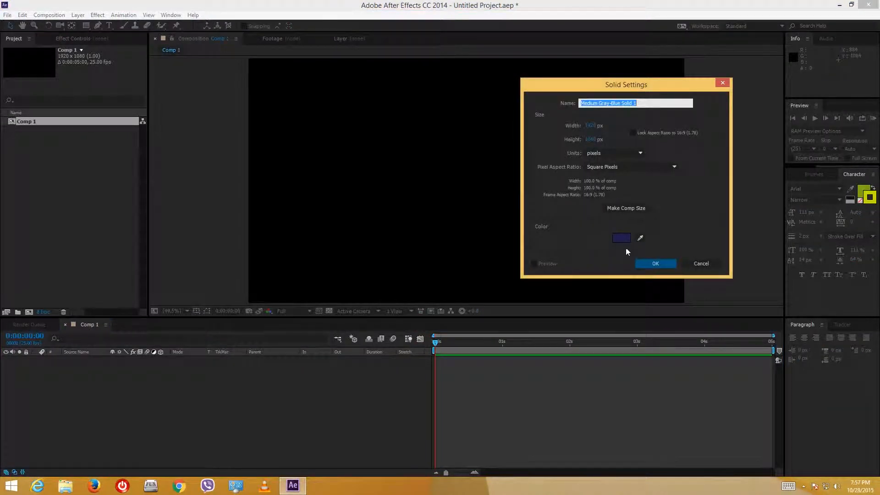
{"action": "left_click", "coordinate": [623, 240]}
{"action": "left_click_drag", "start_coordinate": [548, 112], "coordinate": [559, 202]}
{"action": "left_click_drag", "start_coordinate": [509, 100], "coordinate": [508, 97]}
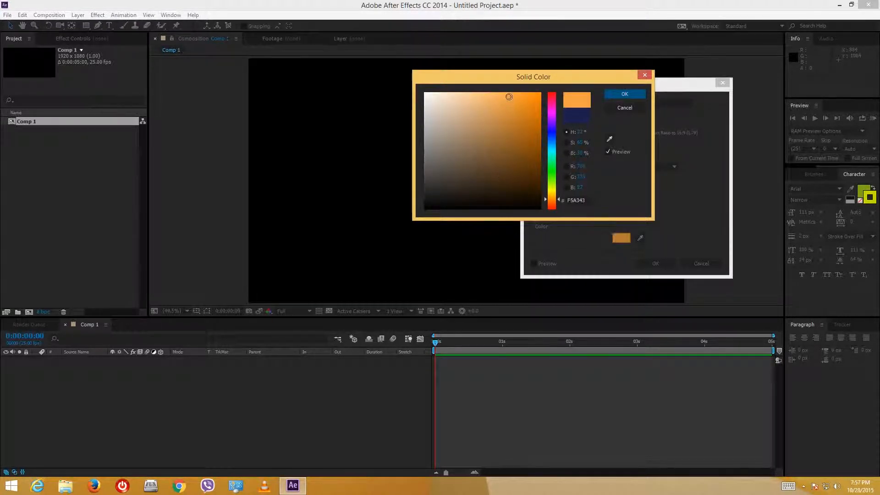
{"action": "left_click_drag", "start_coordinate": [553, 137], "coordinate": [557, 155]}
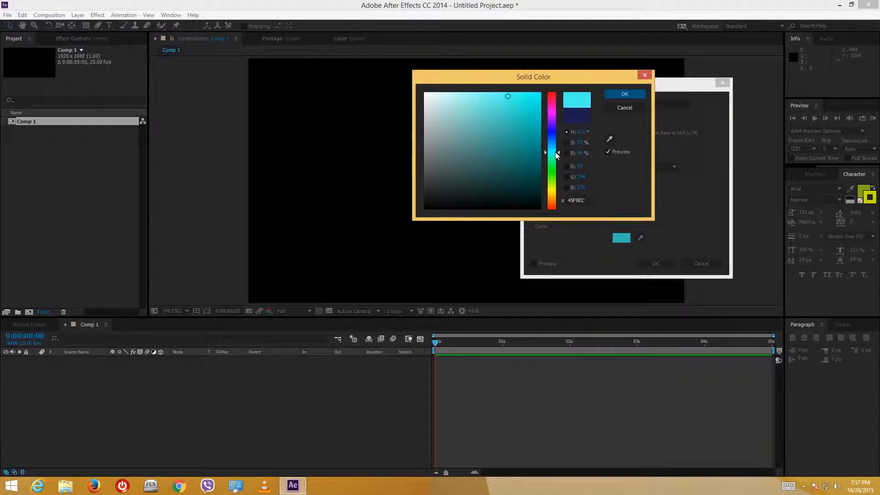
{"action": "left_click", "coordinate": [625, 93]}
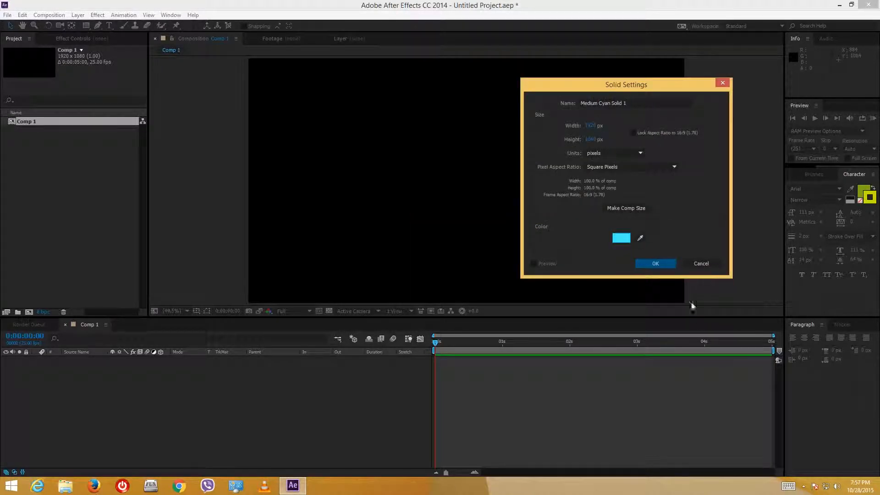
{"action": "left_click", "coordinate": [663, 264]}
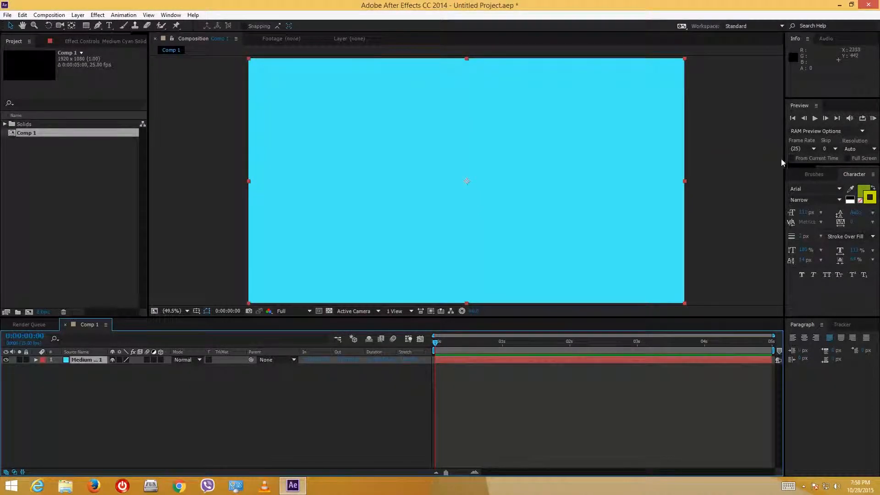
{"action": "left_click", "coordinate": [767, 158]}
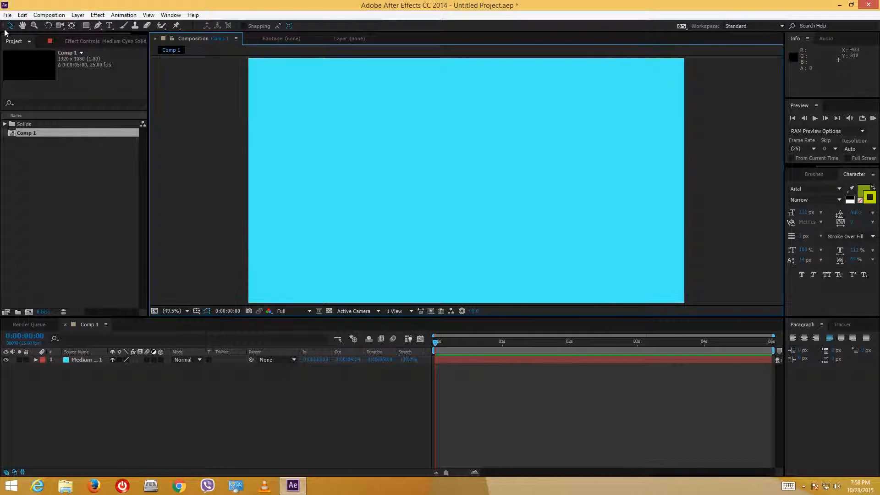
- Create a paragraph text box across the middle of the cyan solid and enter the text TutorTube in it
{"action": "left_click", "coordinate": [112, 25]}
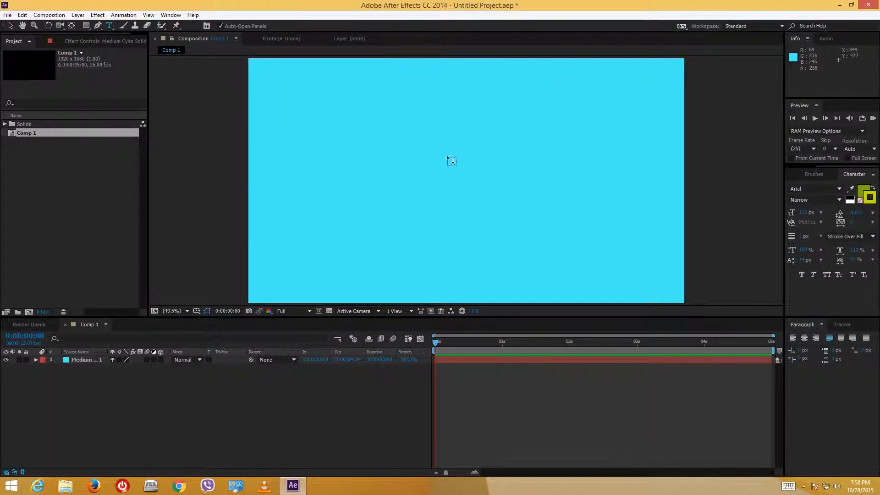
{"action": "left_click_drag", "start_coordinate": [346, 131], "coordinate": [583, 229]}
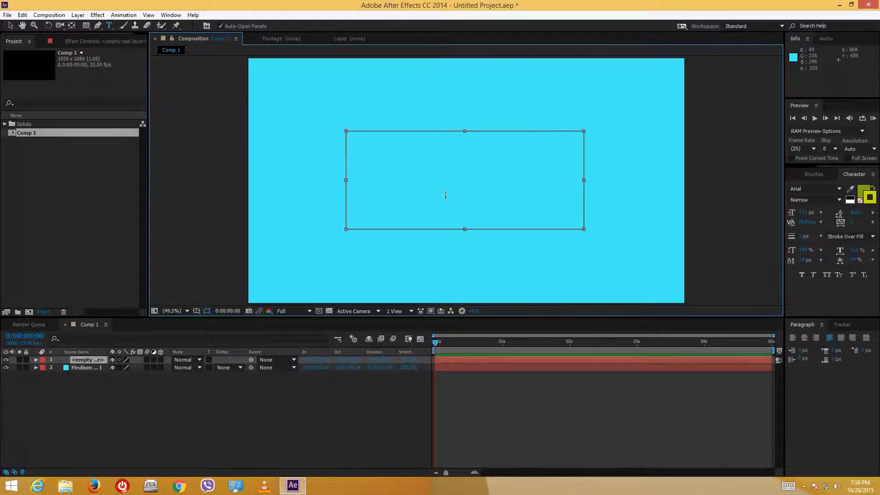
{"action": "type", "text": "TUT"}
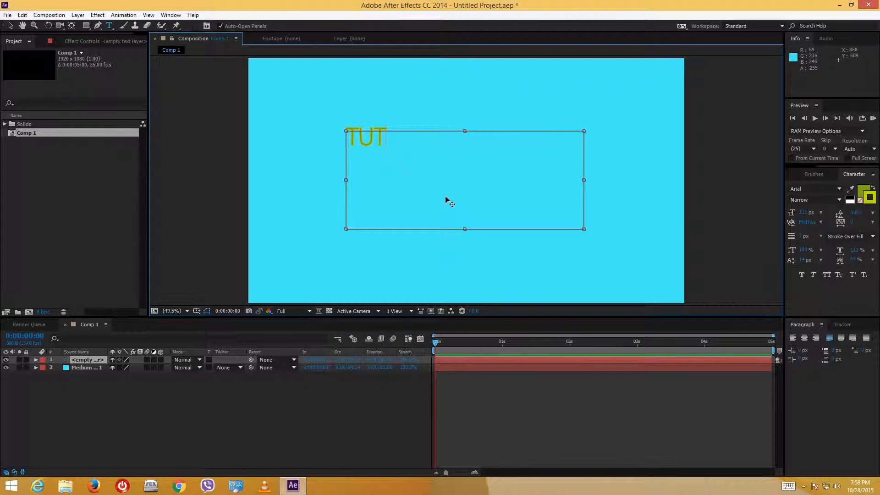
{"action": "type", "text": "ORTUBE"}
{"action": "key", "text": "ctrl+a"}
{"action": "type", "text": "T"}
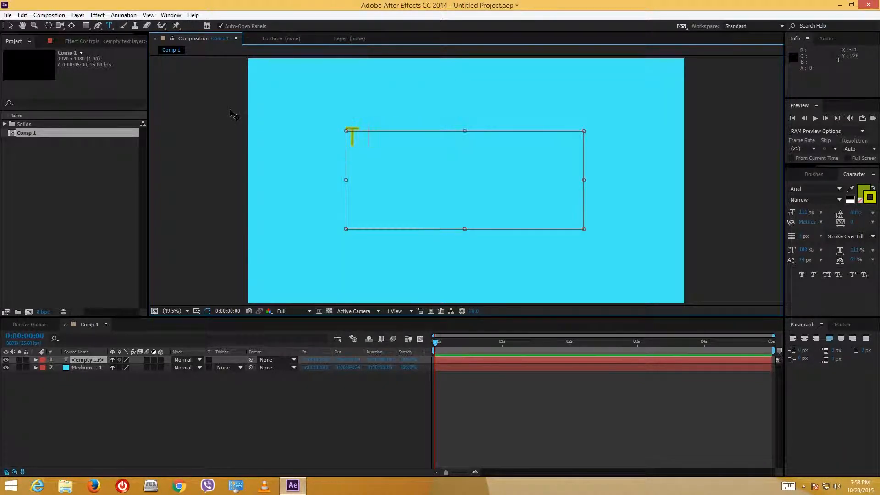
{"action": "type", "text": "utorTube"}
- Give the whole TutorTube text a white fill and remove its stroke colour
{"action": "left_click_drag", "start_coordinate": [450, 144], "coordinate": [318, 142]}
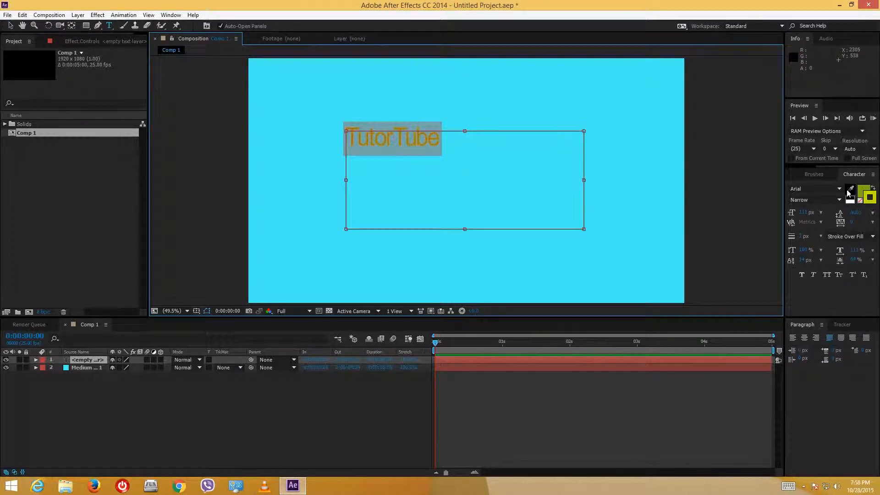
{"action": "left_click", "coordinate": [864, 192]}
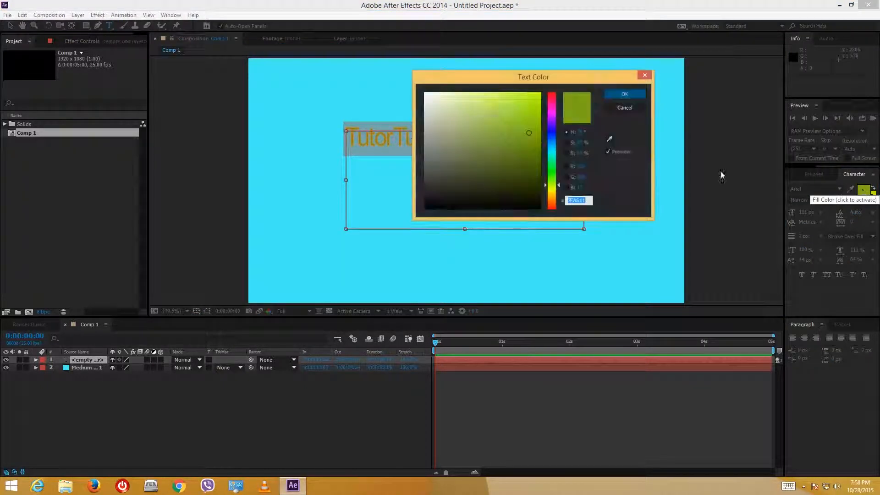
{"action": "left_click", "coordinate": [641, 94]}
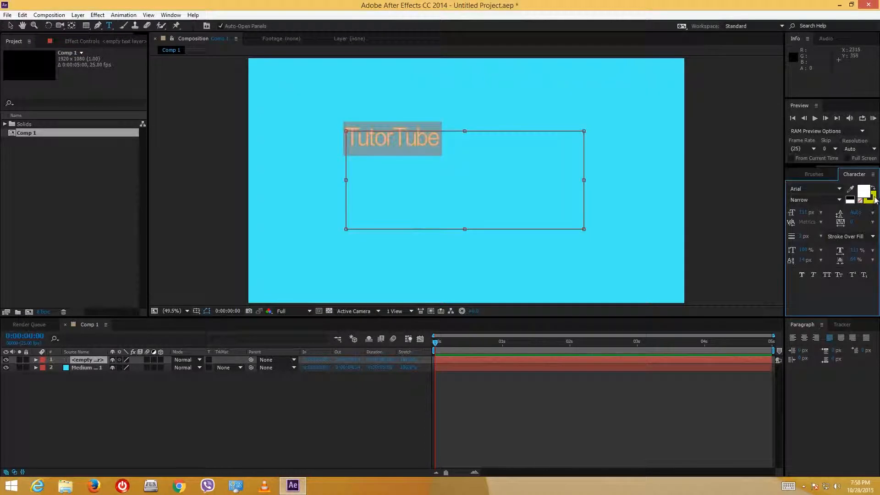
{"action": "left_click", "coordinate": [871, 201]}
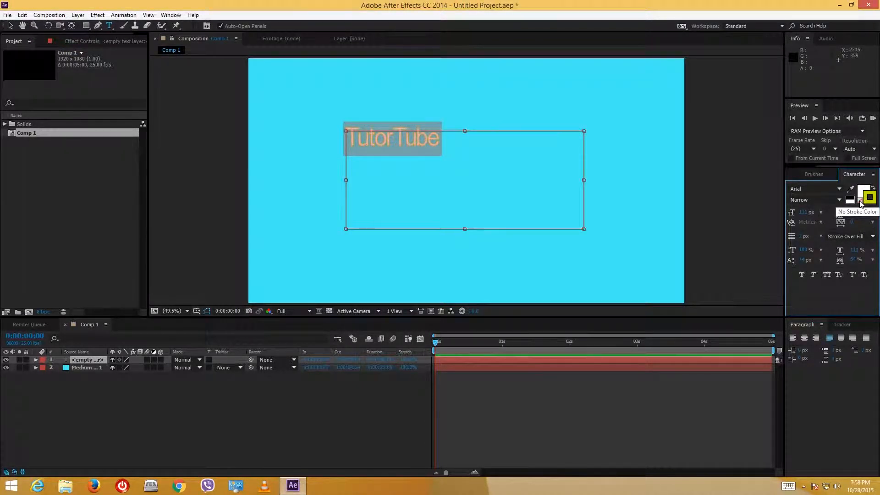
{"action": "left_click", "coordinate": [860, 203]}
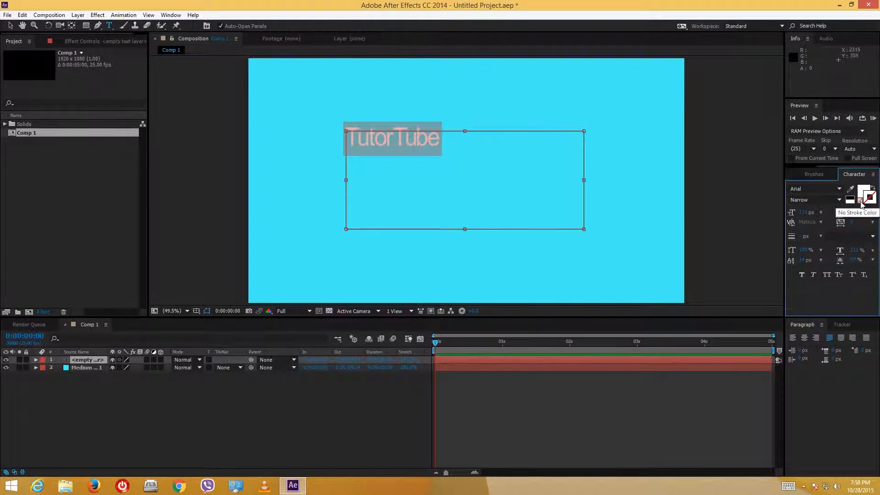
- Enlarge the font size of the whole TutorTube text until the word spans the width of its text box
{"action": "left_click_drag", "start_coordinate": [443, 140], "coordinate": [311, 115]}
{"action": "left_click", "coordinate": [803, 212]}
{"action": "type", "text": "180"}
{"action": "key", "text": "Return"}
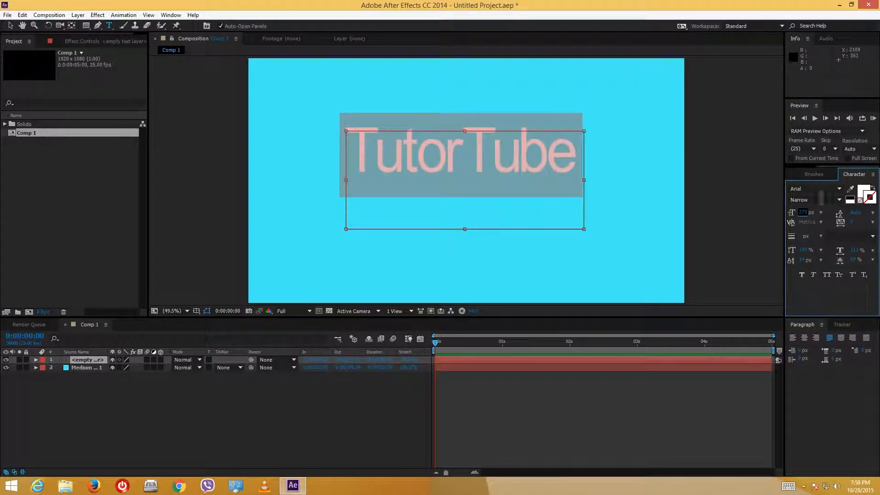
- Move the enlarged TutorTube text down to the centre of the composition and deselect it
{"action": "left_click", "coordinate": [10, 26]}
{"action": "mouse_move", "coordinate": [517, 172]}
{"action": "left_mouse_down"}
{"action": "mouse_move", "coordinate": [521, 201]}
{"action": "mouse_move", "coordinate": [515, 185]}
{"action": "left_mouse_up"}
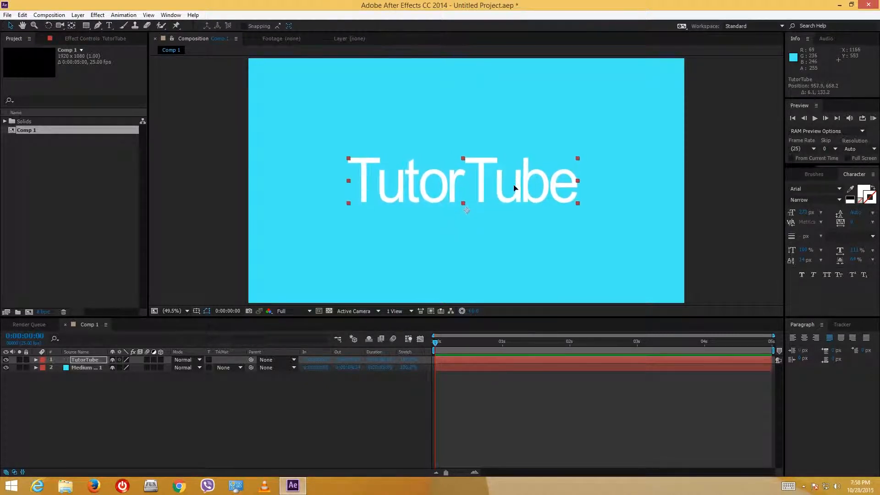
{"action": "left_click", "coordinate": [104, 398]}
- Add a Drop Shadow layer style to the TutorTube text layer
{"action": "left_click", "coordinate": [90, 362]}
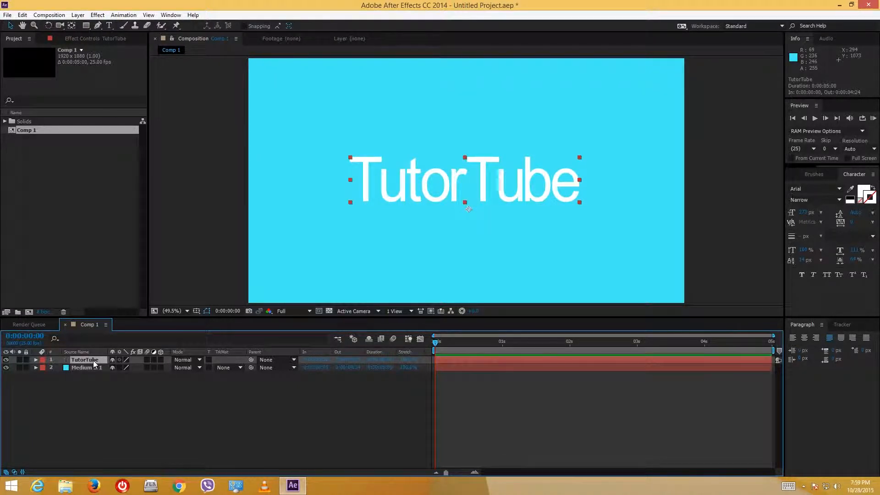
{"action": "right_click", "coordinate": [93, 363]}
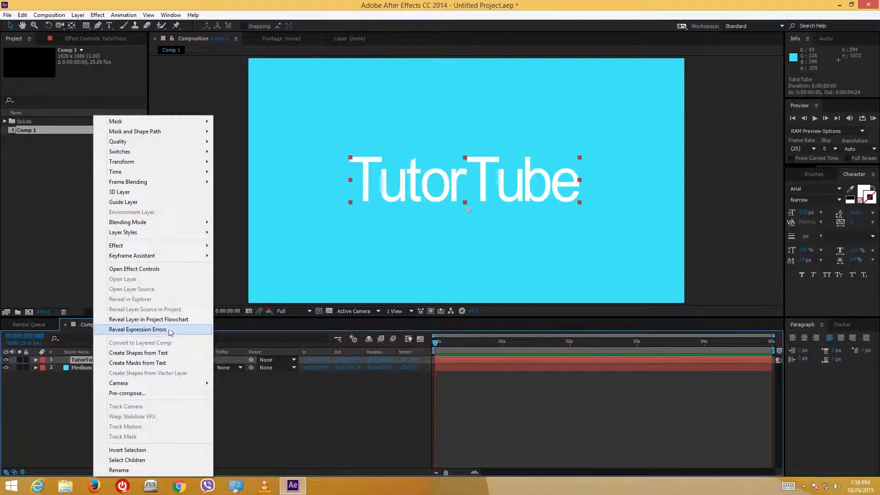
{"action": "mouse_move", "coordinate": [150, 232]}
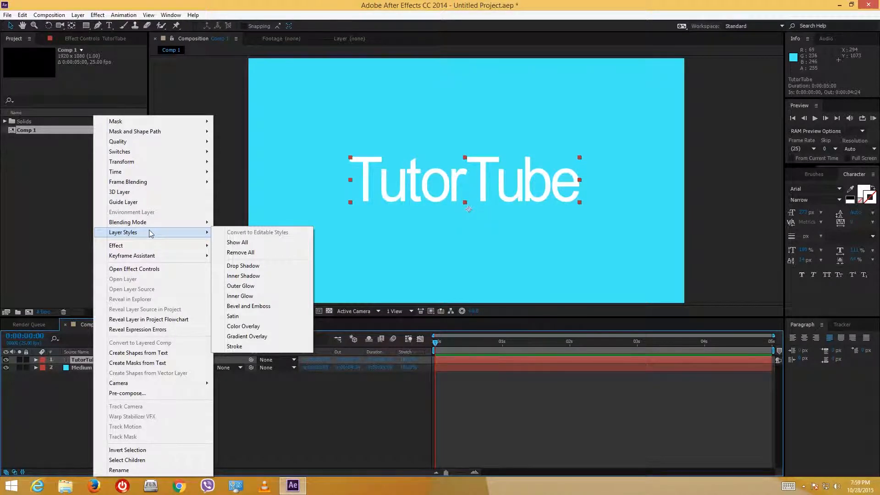
{"action": "left_click", "coordinate": [251, 266]}
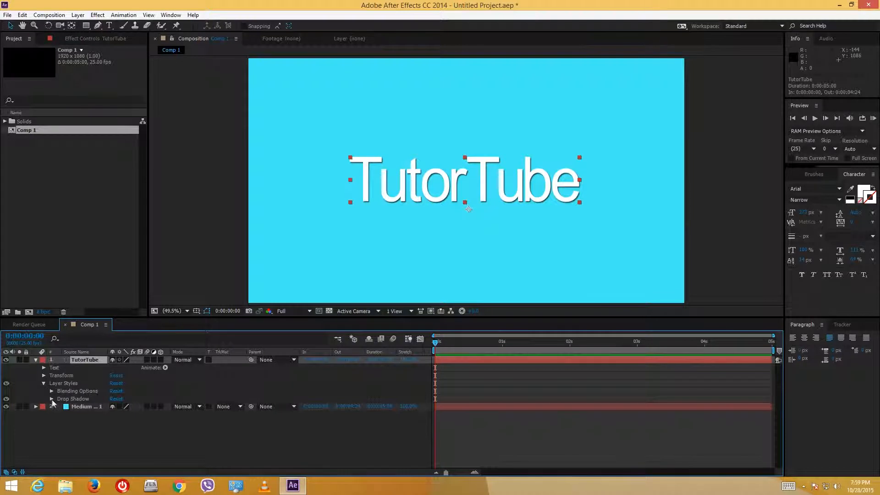
- Set the text's drop shadow distance to 11 and increase its size for a softer shadow, then collapse the layer styles
{"action": "left_click", "coordinate": [51, 399]}
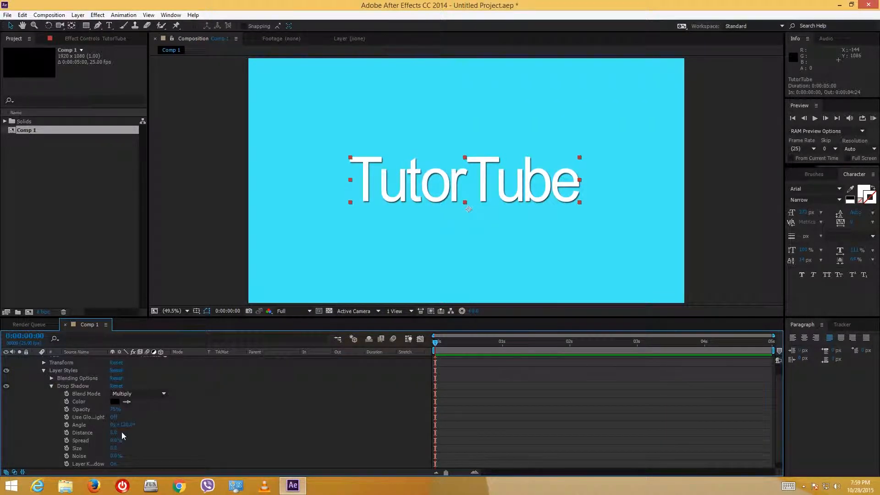
{"action": "scroll", "coordinate": [121, 432], "scroll_direction": "down", "scroll_amount": 1}
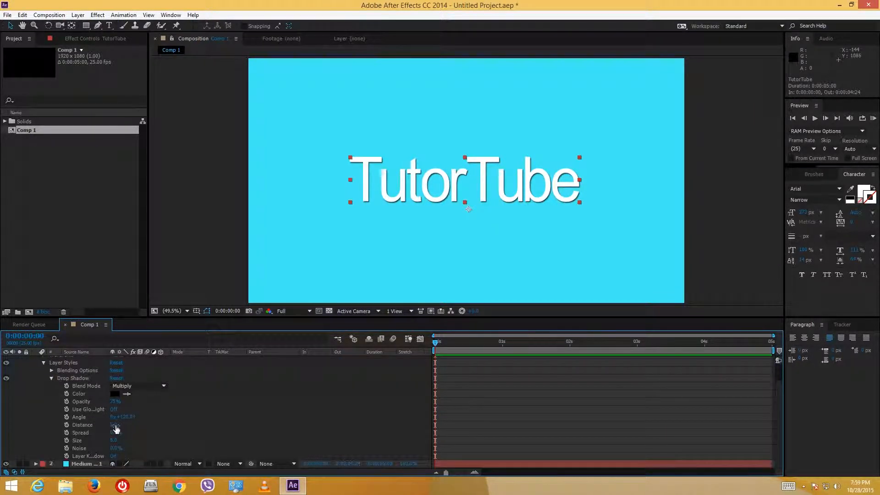
{"action": "mouse_move", "coordinate": [116, 424]}
{"action": "left_mouse_down"}
{"action": "mouse_move", "coordinate": [151, 425]}
{"action": "mouse_move", "coordinate": [121, 424]}
{"action": "left_mouse_up"}
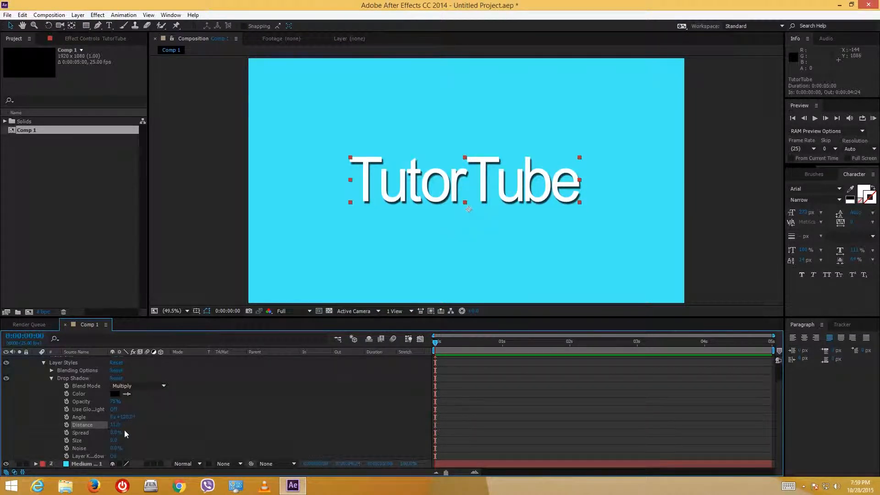
{"action": "left_click_drag", "start_coordinate": [118, 441], "coordinate": [134, 440]}
{"action": "left_click", "coordinate": [545, 188]}
{"action": "left_click_drag", "start_coordinate": [545, 188], "coordinate": [546, 188]}
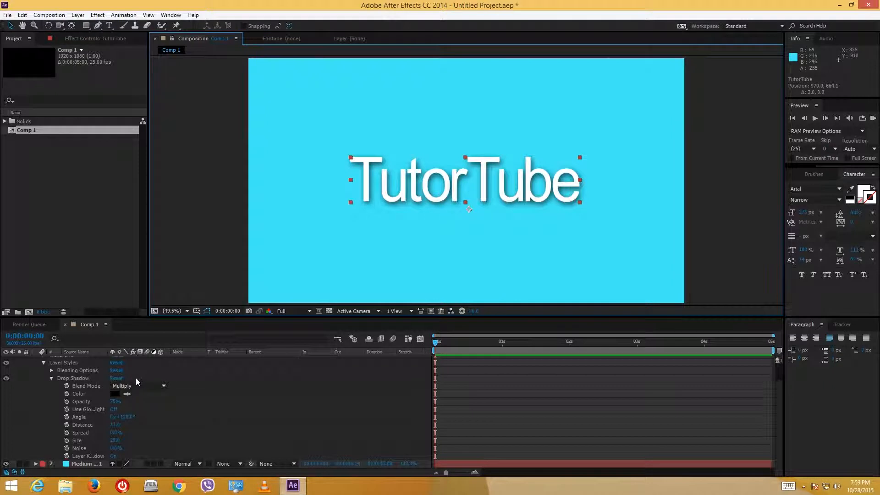
{"action": "scroll", "coordinate": [135, 378], "scroll_direction": "up", "scroll_amount": 2}
{"action": "left_click", "coordinate": [43, 384]}
{"action": "left_click", "coordinate": [89, 404]}
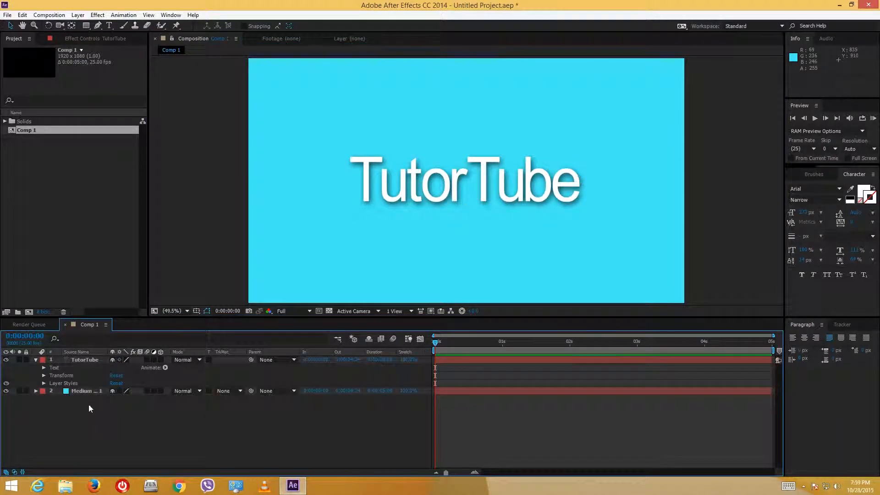
- Add an Inner Shadow layer style to the cyan solid layer
{"action": "left_click", "coordinate": [79, 392]}
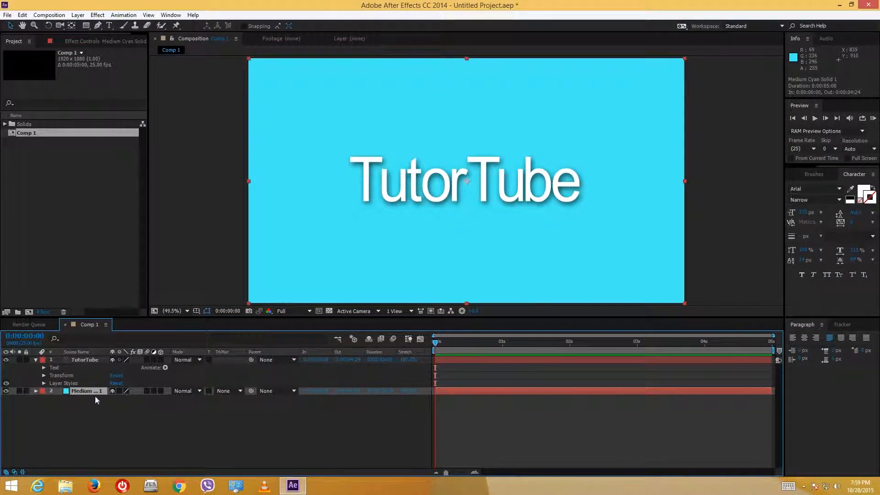
{"action": "right_click", "coordinate": [97, 393]}
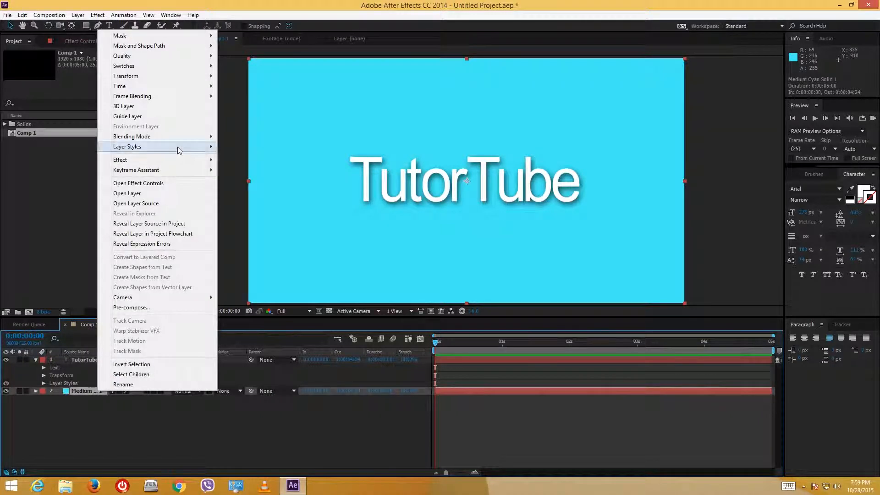
{"action": "mouse_move", "coordinate": [178, 146]}
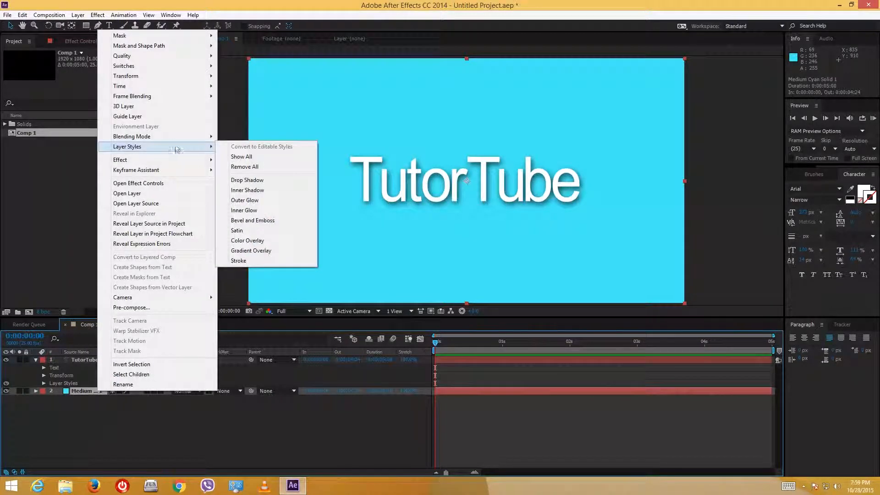
{"action": "left_click", "coordinate": [268, 190]}
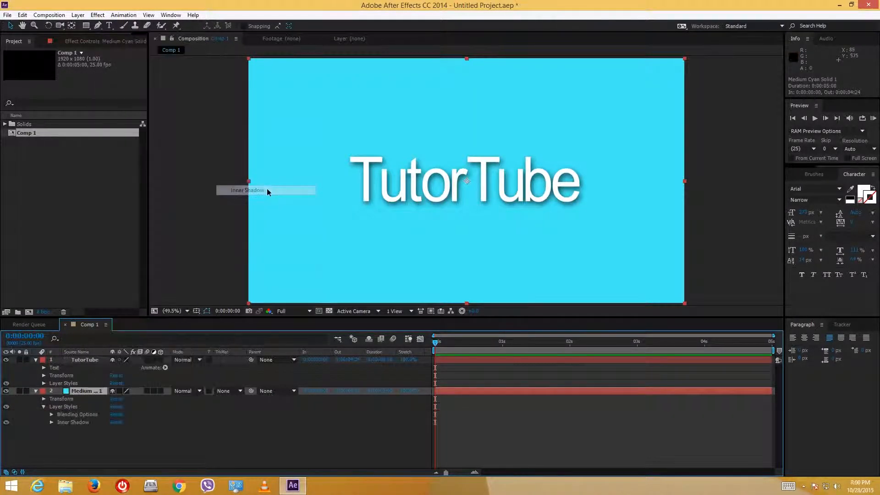
- Increase the solid's inner shadow size to form a wide dark vignette around the frame, adjust its distance, and collapse the layer
{"action": "left_click", "coordinate": [51, 422]}
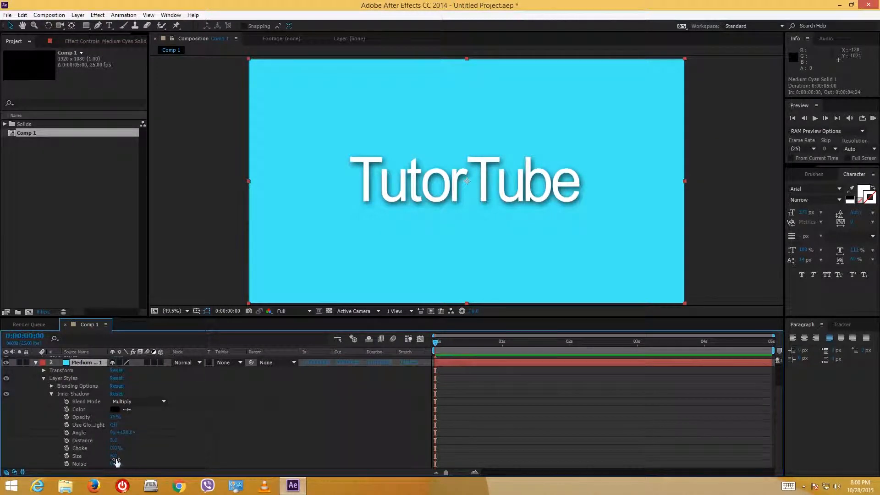
{"action": "left_click_drag", "start_coordinate": [115, 459], "coordinate": [105, 440]}
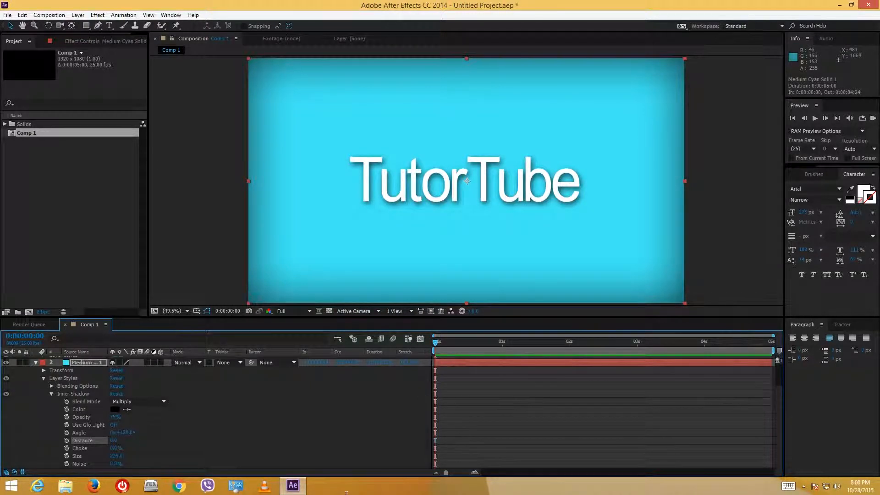
{"action": "left_click_drag", "start_coordinate": [118, 457], "coordinate": [119, 456]}
{"action": "left_click_drag", "start_coordinate": [111, 456], "coordinate": [120, 456]}
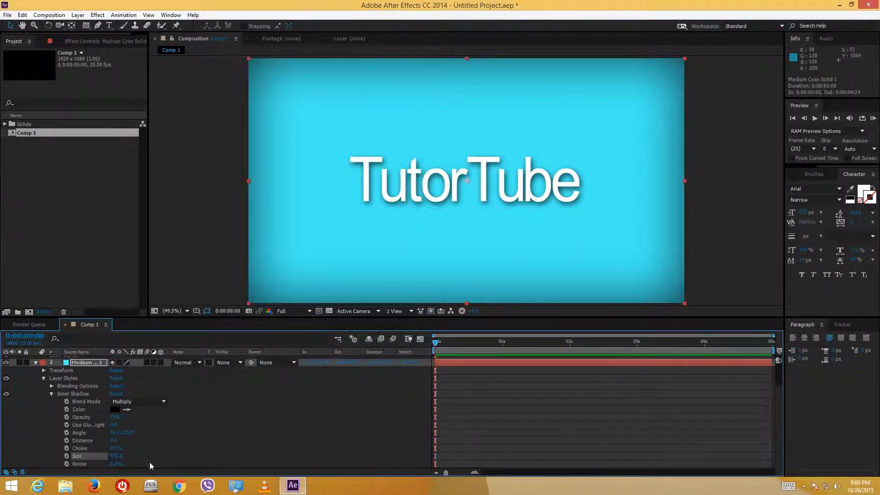
{"action": "left_click", "coordinate": [118, 460]}
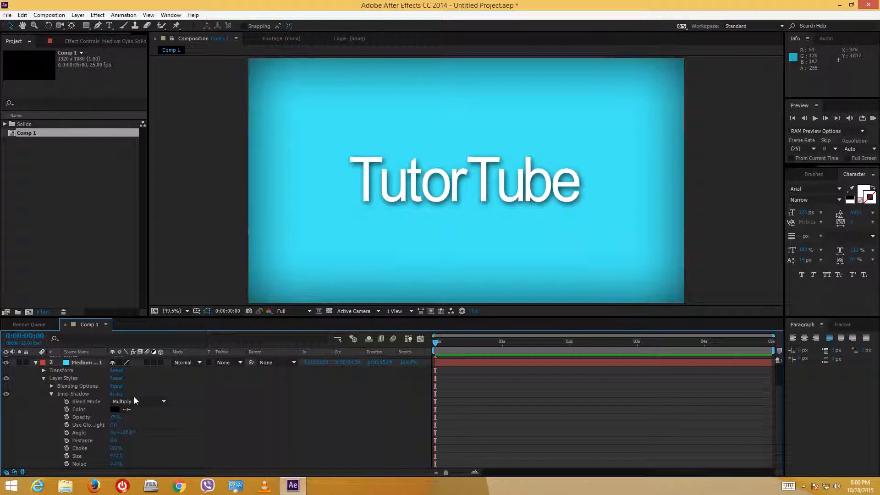
{"action": "scroll", "coordinate": [28, 405], "scroll_direction": "up", "scroll_amount": 2}
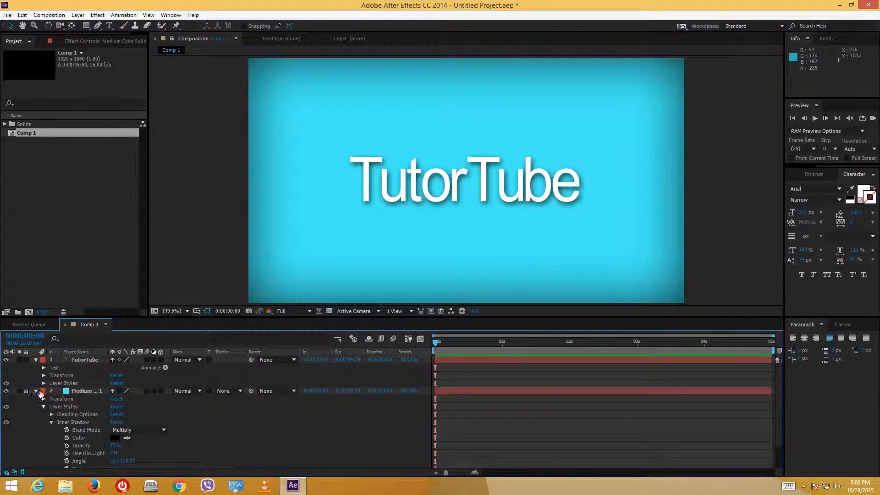
{"action": "left_click", "coordinate": [36, 391]}
- Add a Bevel and Emboss layer style to the TutorTube text layer
{"action": "left_click", "coordinate": [84, 359]}
{"action": "right_click", "coordinate": [87, 361]}
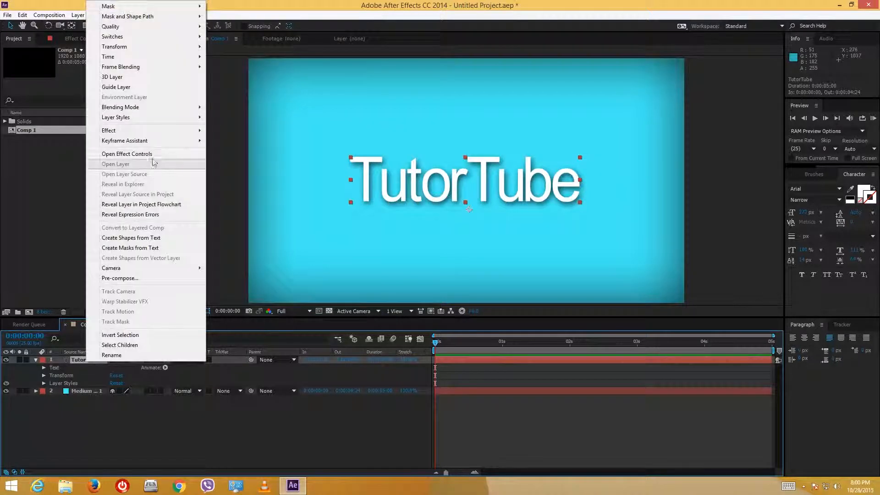
{"action": "mouse_move", "coordinate": [166, 118]}
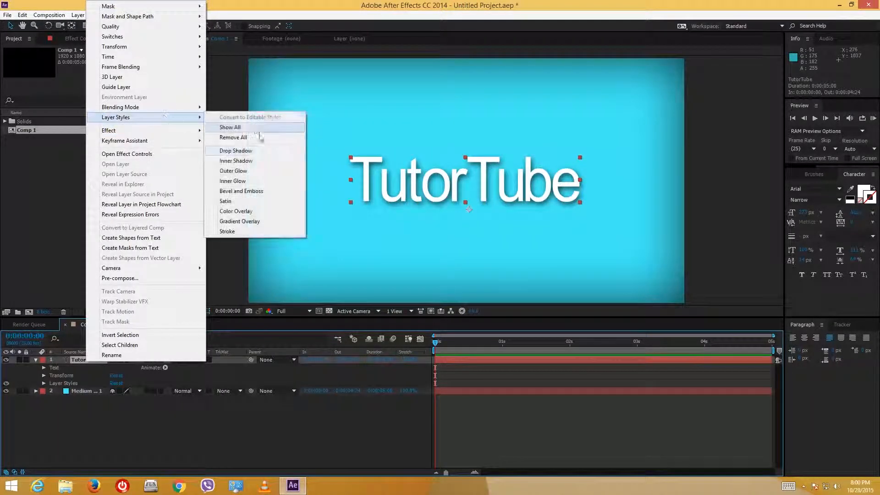
{"action": "left_click", "coordinate": [277, 192]}
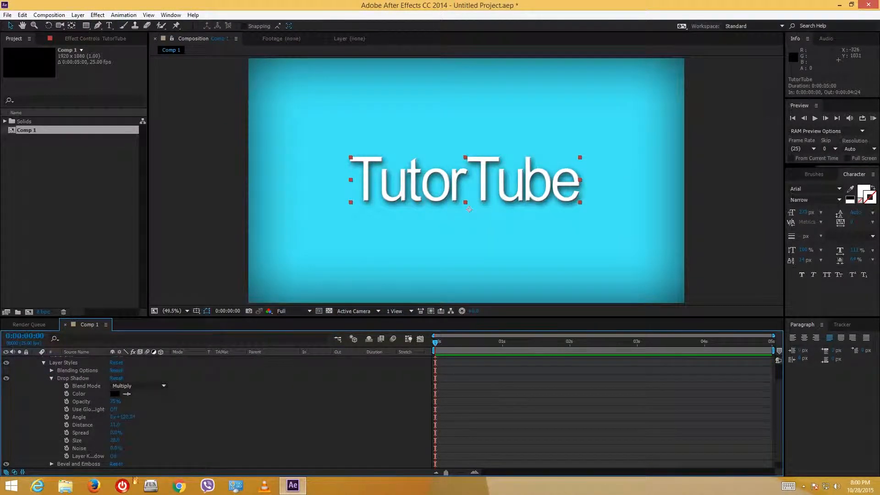
- Increase the size of the text's Bevel and Emboss style and lower its depth below 100% for a subtler bevel
{"action": "left_click", "coordinate": [51, 464]}
{"action": "scroll", "coordinate": [90, 446], "scroll_direction": "down", "scroll_amount": 5}
{"action": "scroll", "coordinate": [90, 446], "scroll_direction": "up", "scroll_amount": 3}
{"action": "scroll", "coordinate": [129, 430], "scroll_direction": "down", "scroll_amount": 2}
{"action": "left_click_drag", "start_coordinate": [115, 401], "coordinate": [134, 405]}
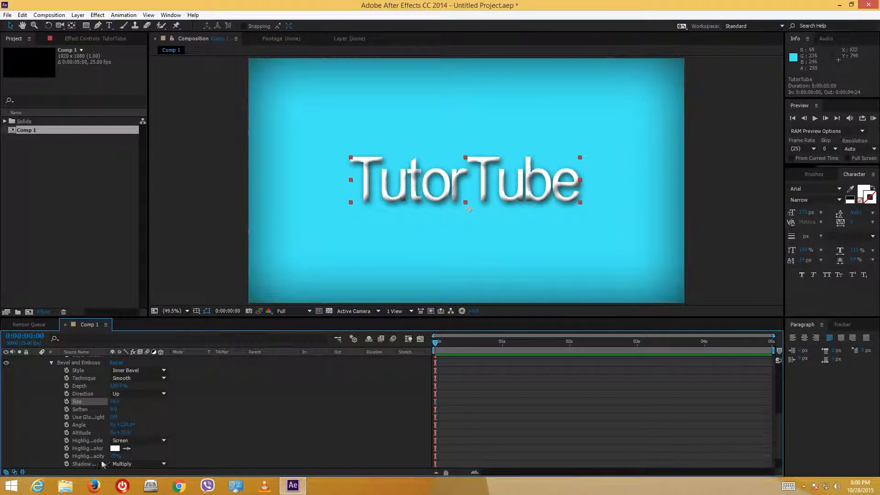
{"action": "left_click", "coordinate": [736, 199]}
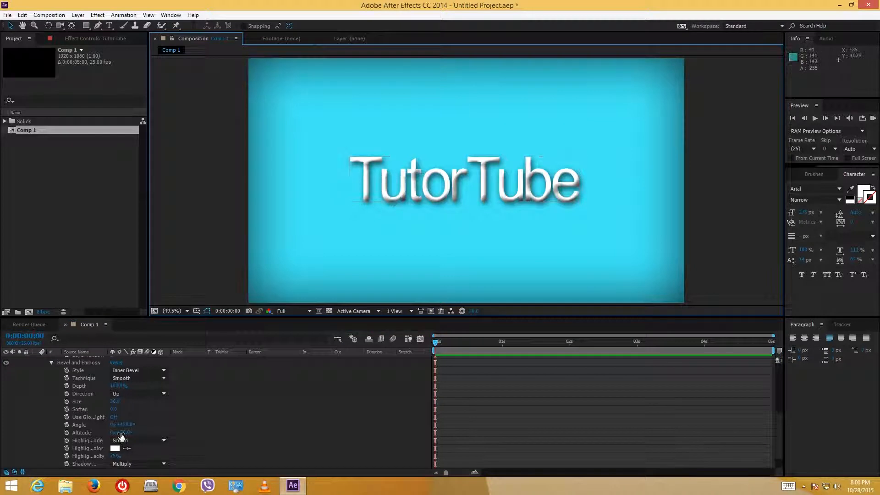
{"action": "left_click_drag", "start_coordinate": [118, 387], "coordinate": [94, 389]}
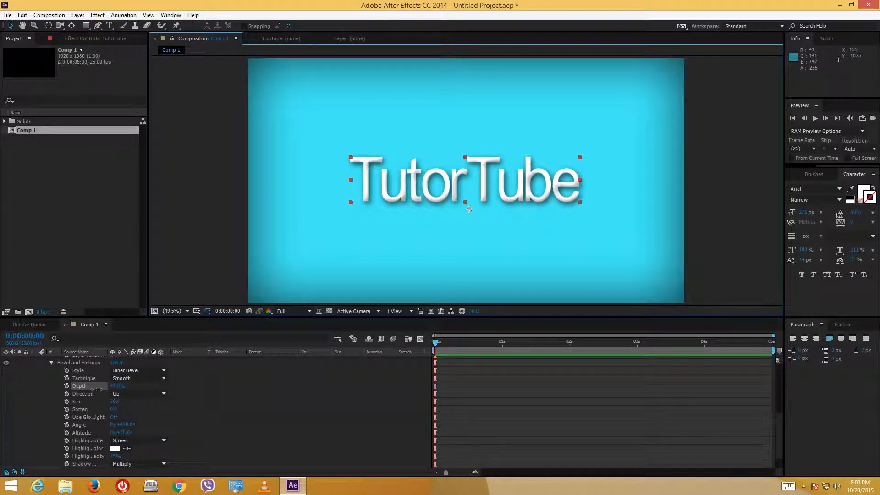
- Deselect the text and collapse the TutorTube layer's properties in the timeline
{"action": "left_click", "coordinate": [730, 166]}
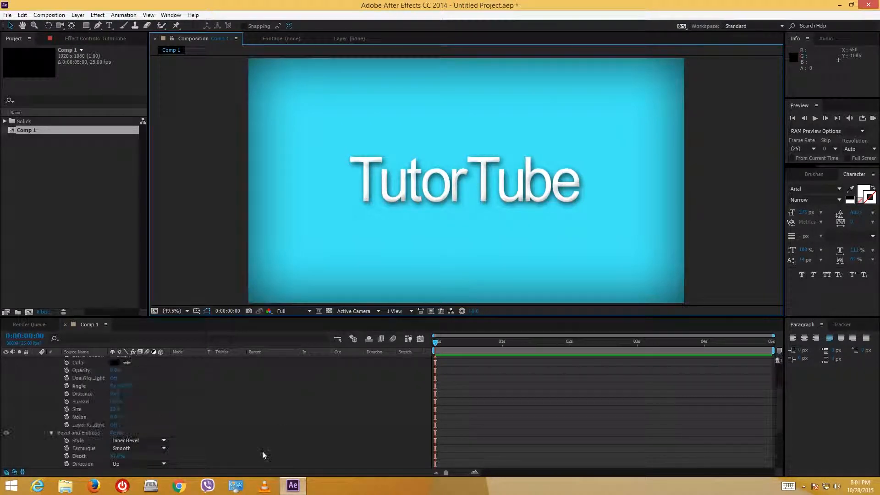
{"action": "scroll", "coordinate": [161, 416], "scroll_direction": "up", "scroll_amount": 5}
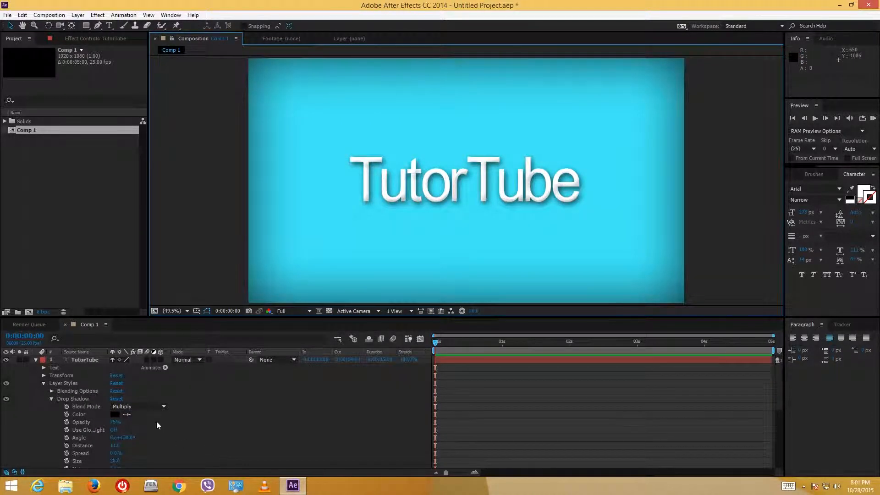
{"action": "left_click", "coordinate": [36, 361]}
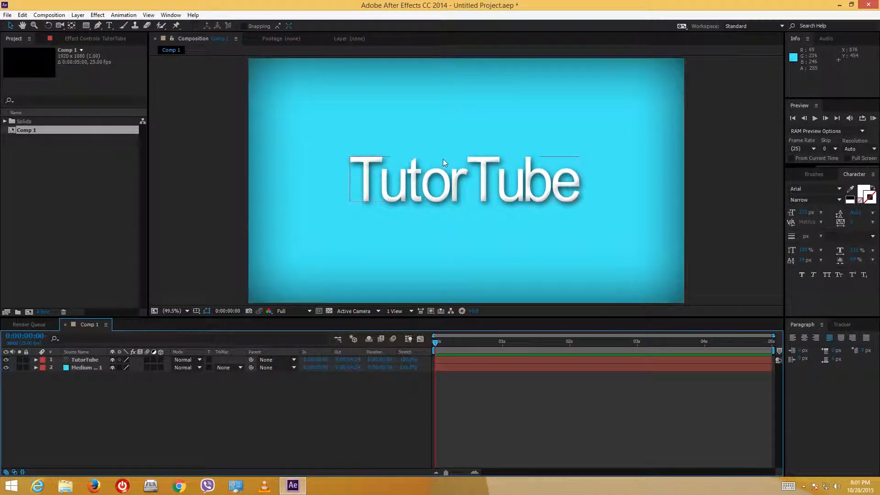
- Duplicate the TutorTube text layer
{"action": "left_click", "coordinate": [78, 360]}
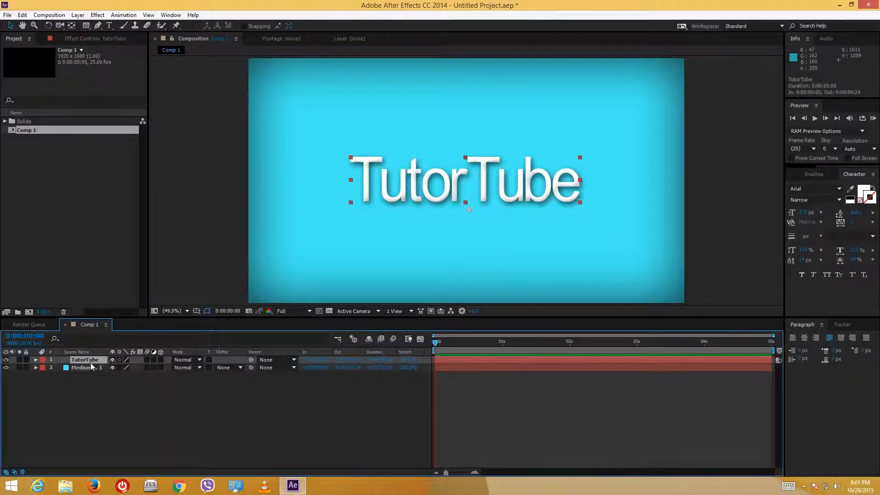
{"action": "left_click", "coordinate": [98, 394]}
{"action": "left_click", "coordinate": [91, 362]}
{"action": "right_click", "coordinate": [91, 362]}
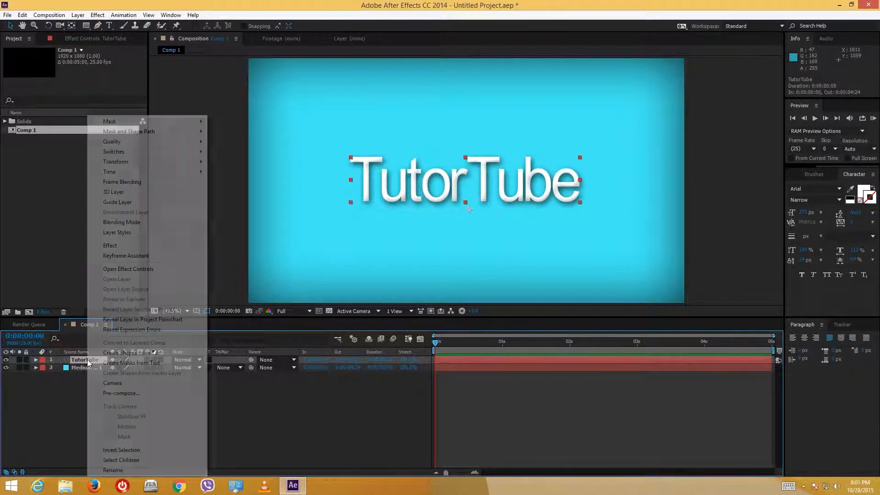
{"action": "left_click", "coordinate": [80, 368]}
{"action": "left_click", "coordinate": [83, 360]}
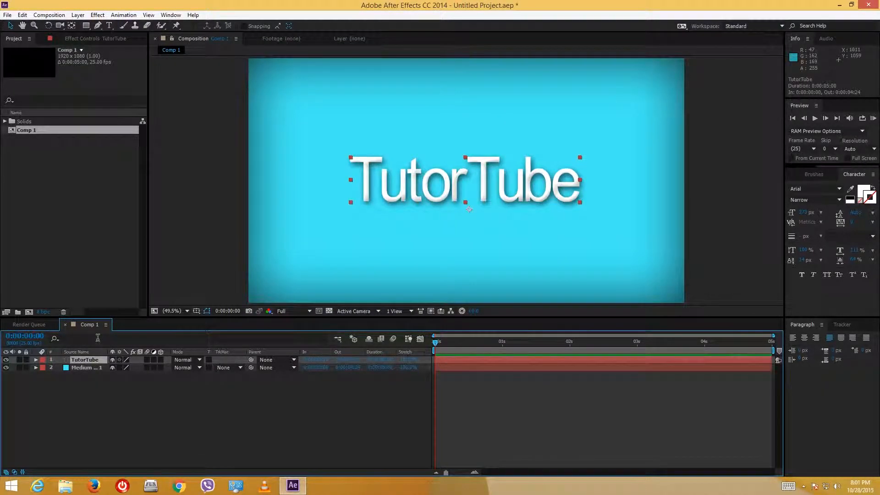
{"action": "key", "text": "ctrl+d"}
- Enlarge the duplicated text to about 237% and place it behind the original title, beneath it in the layer stack
{"action": "left_click_drag", "start_coordinate": [507, 193], "coordinate": [500, 278]}
{"action": "left_click_drag", "start_coordinate": [574, 290], "coordinate": [727, 379]}
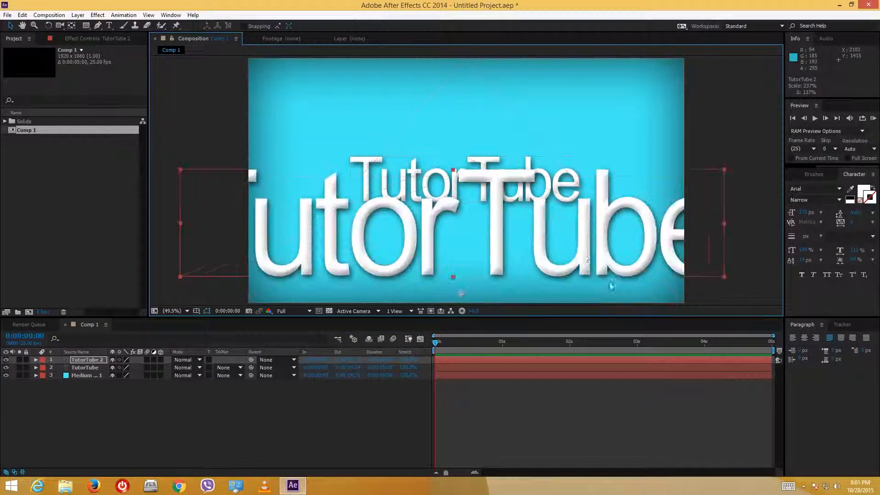
{"action": "left_click_drag", "start_coordinate": [589, 250], "coordinate": [592, 196]}
{"action": "left_click_drag", "start_coordinate": [87, 360], "coordinate": [88, 368]}
- Lower the opacity of TutorTube 2 to about 24% and shift it rightward to about 1156, 781
{"action": "left_click", "coordinate": [36, 367]}
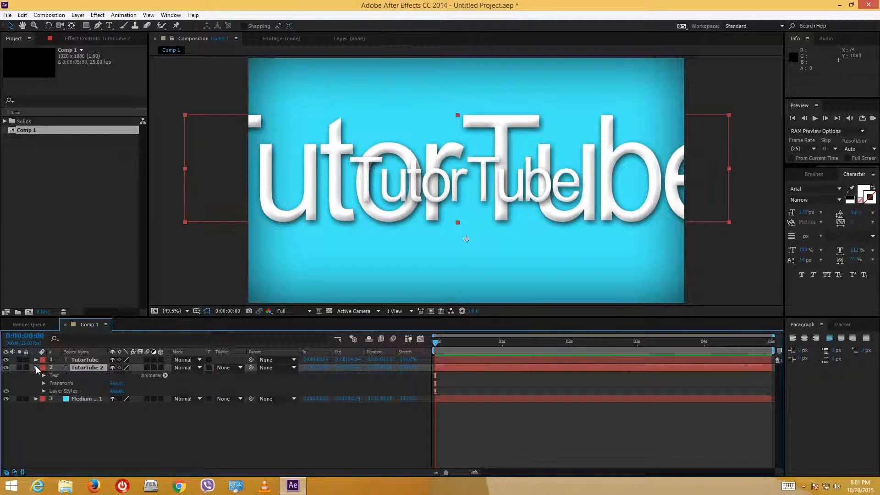
{"action": "left_click", "coordinate": [44, 392]}
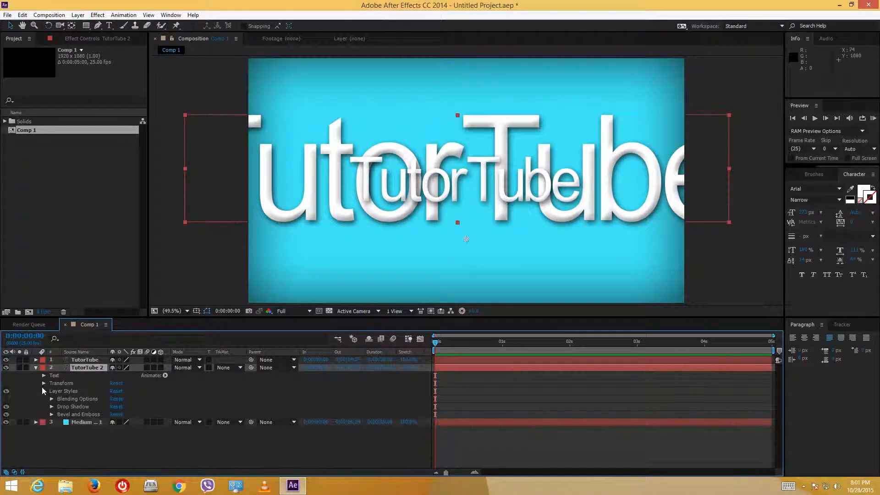
{"action": "left_click", "coordinate": [42, 388]}
{"action": "left_click", "coordinate": [44, 391]}
{"action": "left_click", "coordinate": [44, 384]}
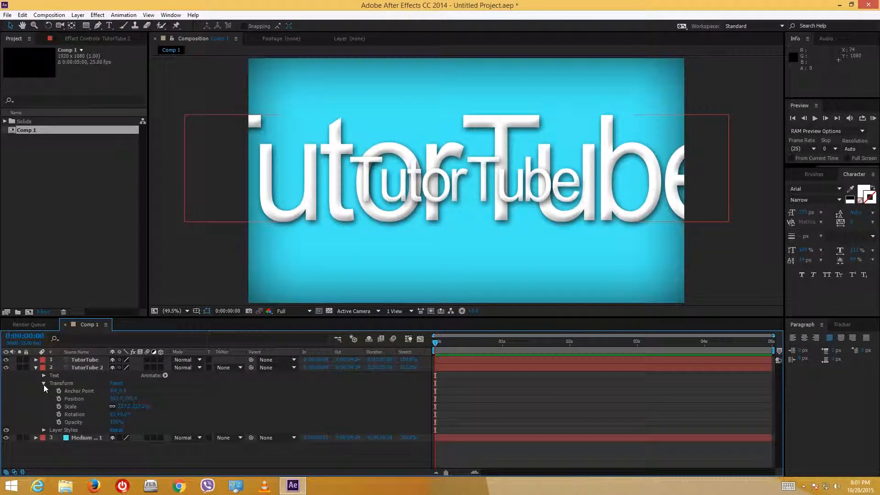
{"action": "left_click_drag", "start_coordinate": [116, 427], "coordinate": [75, 426]}
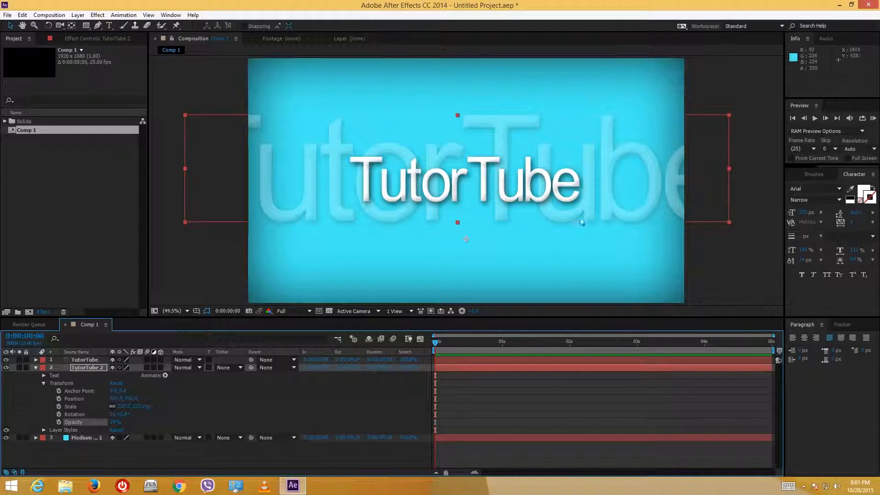
{"action": "left_click_drag", "start_coordinate": [617, 239], "coordinate": [663, 220]}
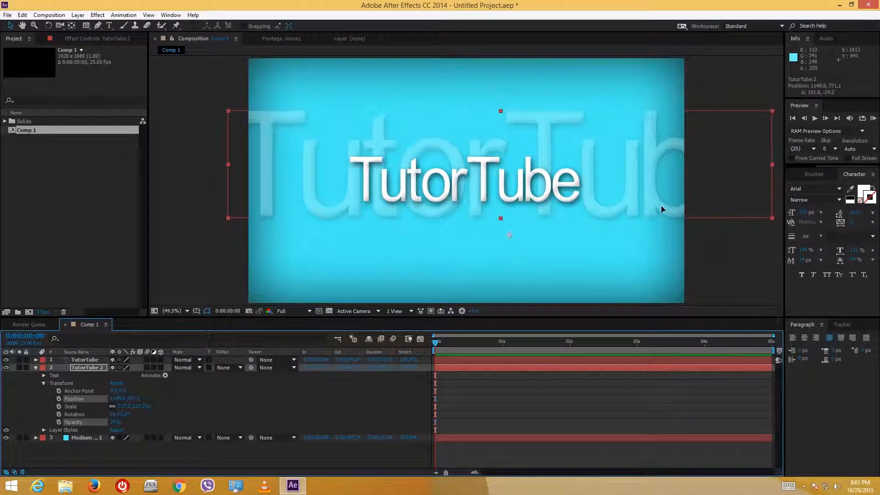
- Apply a Gaussian Blur effect to the TutorTube 2 layer and raise its blurriness to about 15
{"action": "left_click", "coordinate": [801, 178]}
{"action": "left_click", "coordinate": [848, 175]}
{"action": "left_click", "coordinate": [798, 177]}
{"action": "left_click", "coordinate": [816, 186]}
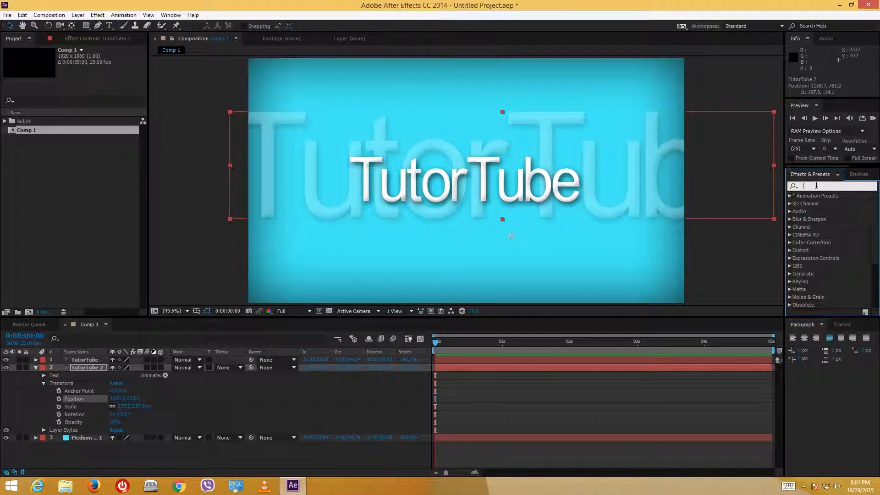
{"action": "type", "text": "gau"}
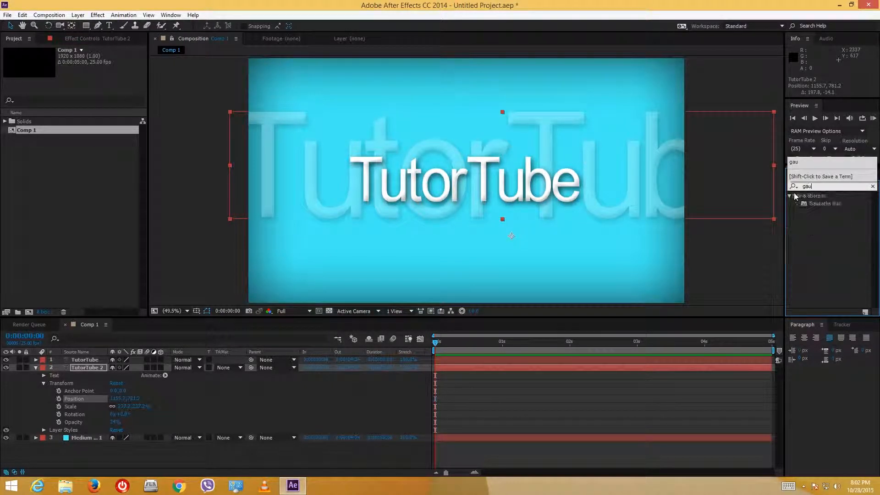
{"action": "left_click_drag", "start_coordinate": [820, 204], "coordinate": [89, 368]}
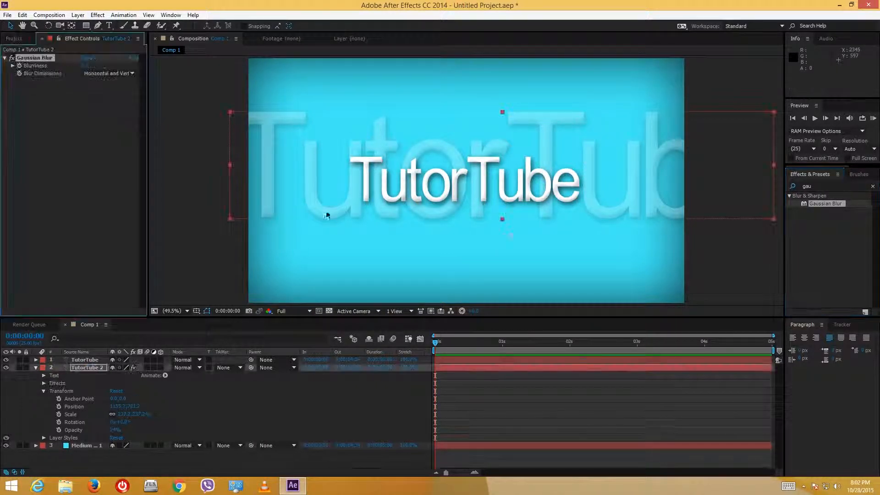
{"action": "left_click_drag", "start_coordinate": [311, 185], "coordinate": [312, 186]}
{"action": "mouse_move", "coordinate": [86, 66]}
{"action": "left_mouse_down"}
{"action": "mouse_move", "coordinate": [146, 68]}
{"action": "mouse_move", "coordinate": [100, 67]}
{"action": "left_mouse_up"}
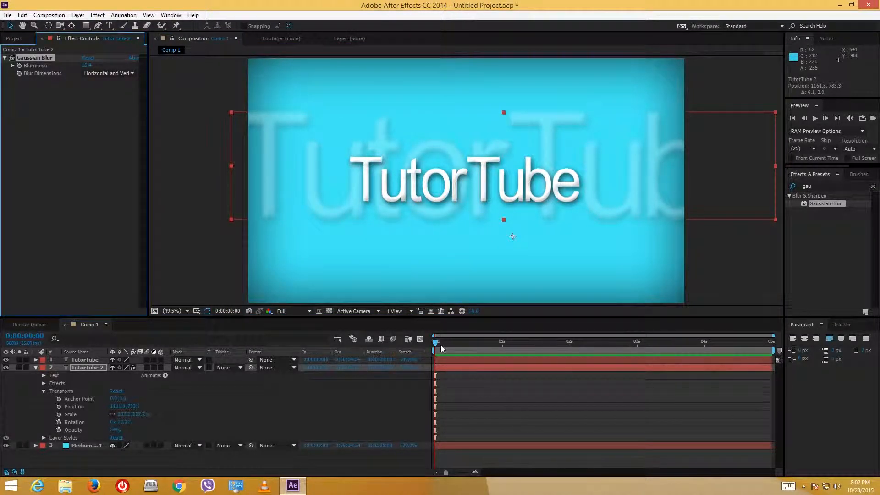
- Animate TutorTube 2 sliding leftward with position keyframes at 0:00 and 0:04:24, ending at about 692, 783
{"action": "left_click", "coordinate": [435, 348]}
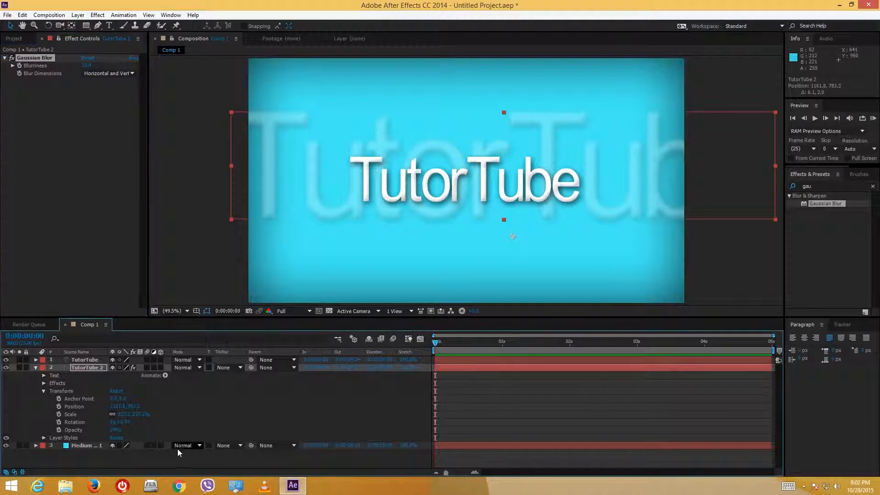
{"action": "left_click", "coordinate": [59, 406]}
{"action": "left_click_drag", "start_coordinate": [449, 348], "coordinate": [771, 353]}
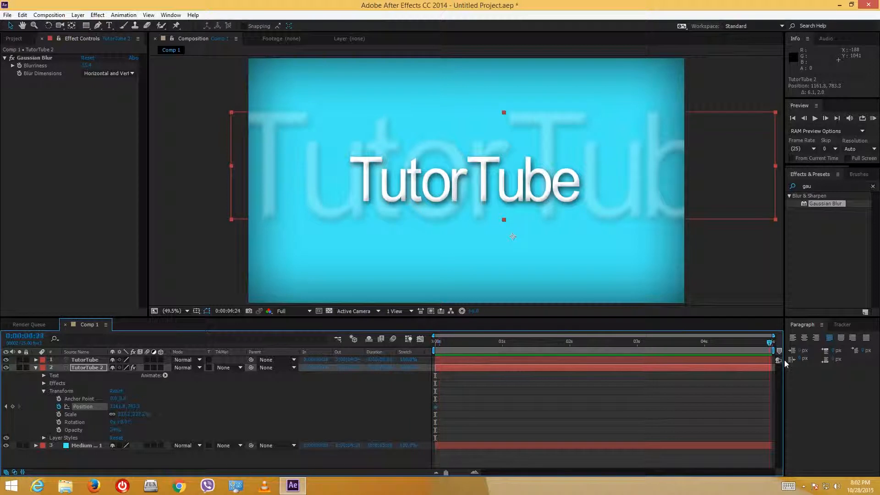
{"action": "left_click_drag", "start_coordinate": [584, 191], "coordinate": [547, 201]}
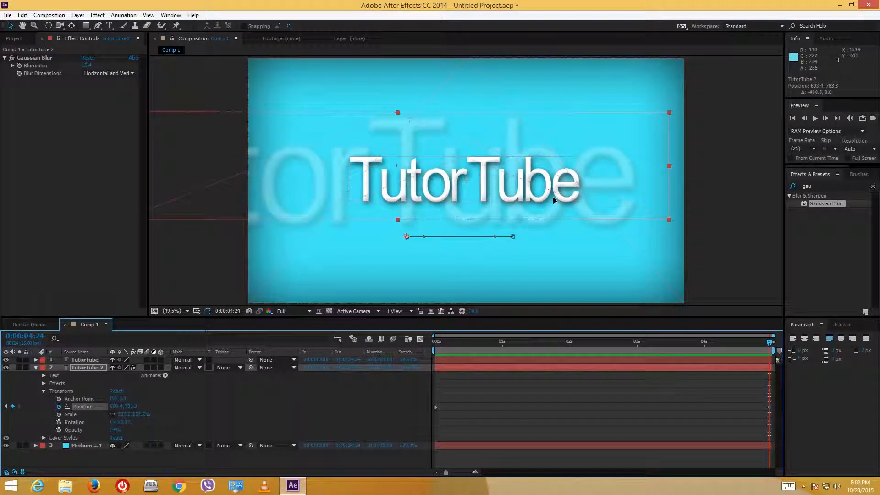
{"action": "left_click", "coordinate": [710, 268]}
{"action": "left_click", "coordinate": [551, 343]}
- Move the front TutorTube title above the frame to about 970, 20 and keyframe its position at 0:00
{"action": "key", "text": "Home"}
{"action": "left_click", "coordinate": [443, 183]}
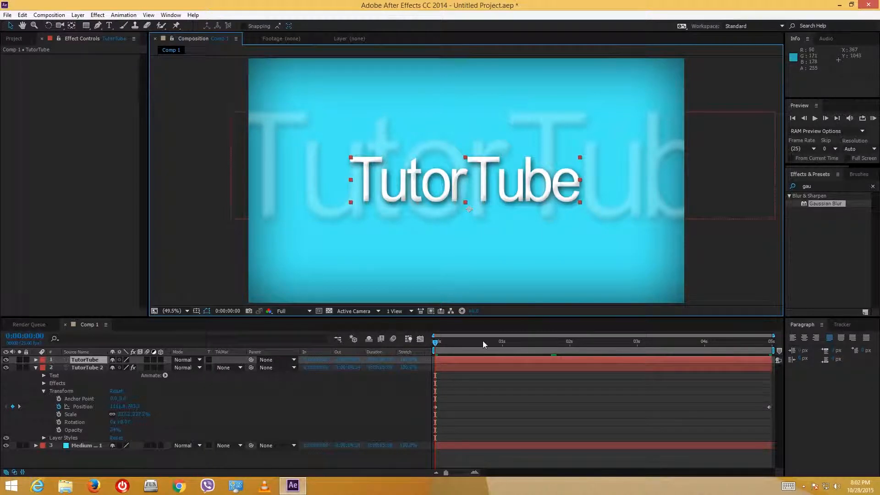
{"action": "left_click_drag", "start_coordinate": [463, 157], "coordinate": [462, 36]}
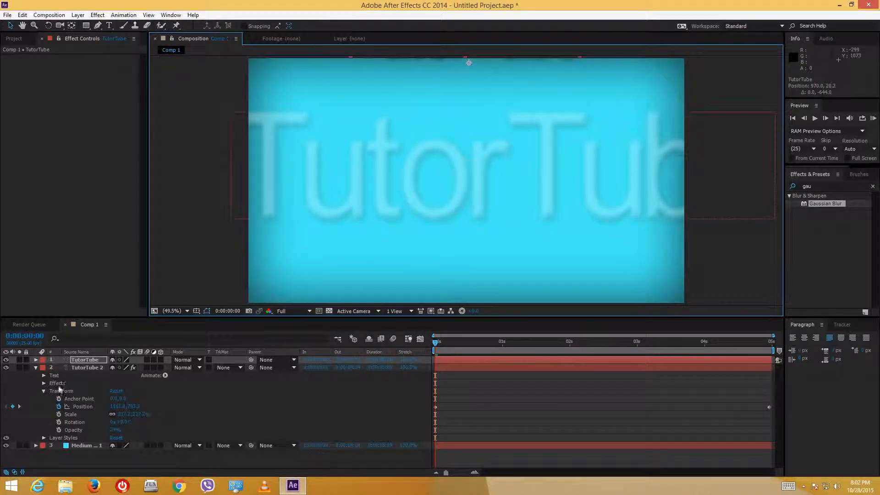
{"action": "left_click", "coordinate": [35, 368]}
{"action": "left_click", "coordinate": [37, 360]}
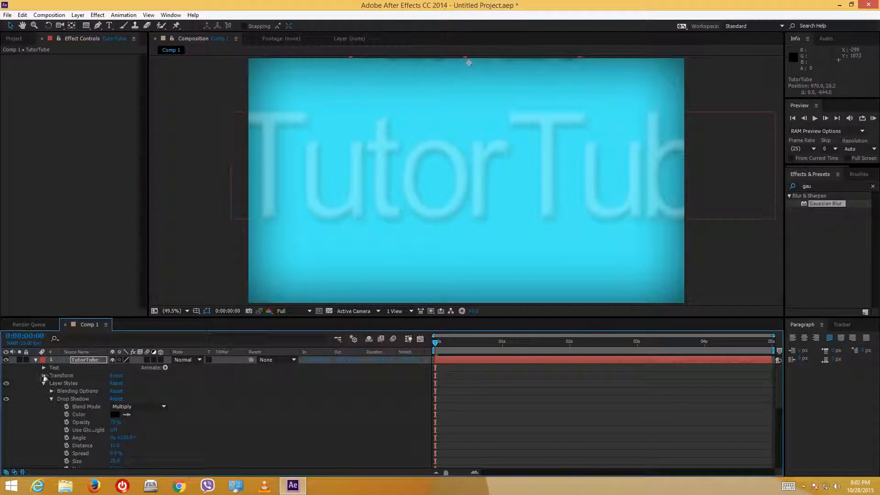
{"action": "left_click", "coordinate": [44, 376]}
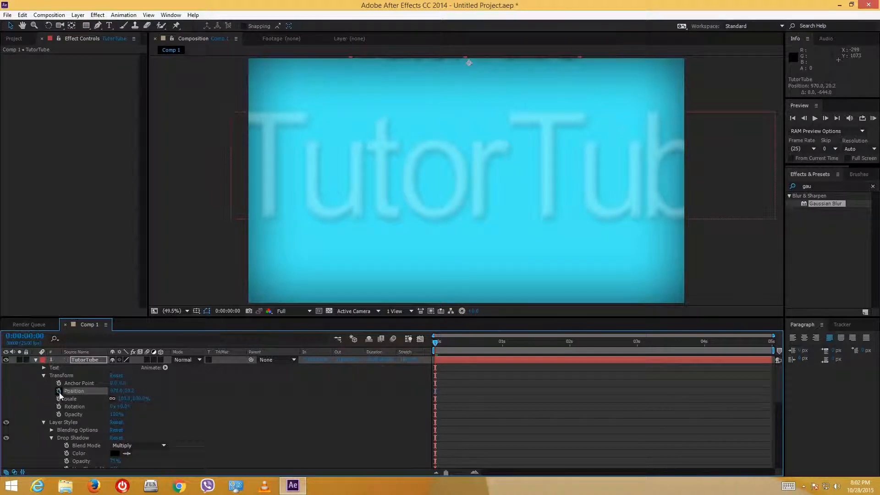
- Add a position keyframe at 0:00:13 that drops the title to the frame's center at about 974, 663, and preview it
{"action": "left_click", "coordinate": [470, 342]}
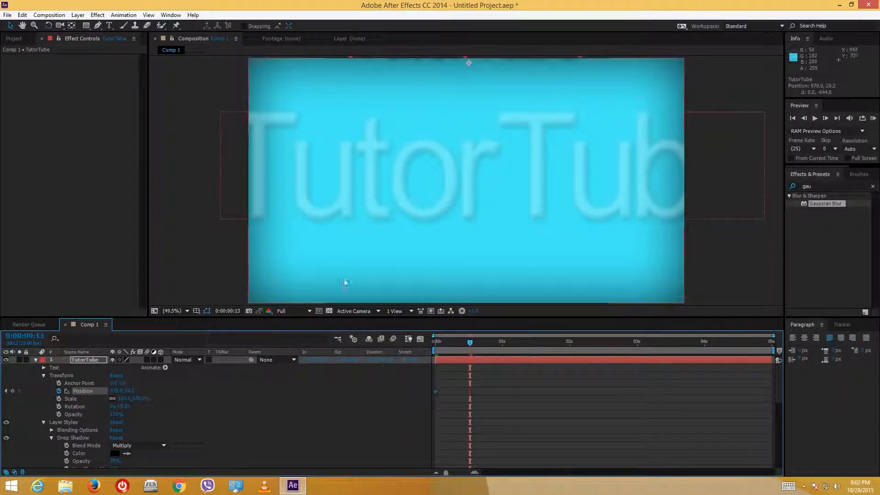
{"action": "left_click_drag", "start_coordinate": [123, 390], "coordinate": [527, 403]}
{"action": "mouse_move", "coordinate": [548, 177]}
{"action": "left_mouse_down"}
{"action": "mouse_move", "coordinate": [540, 185]}
{"action": "mouse_move", "coordinate": [545, 194]}
{"action": "left_mouse_up"}
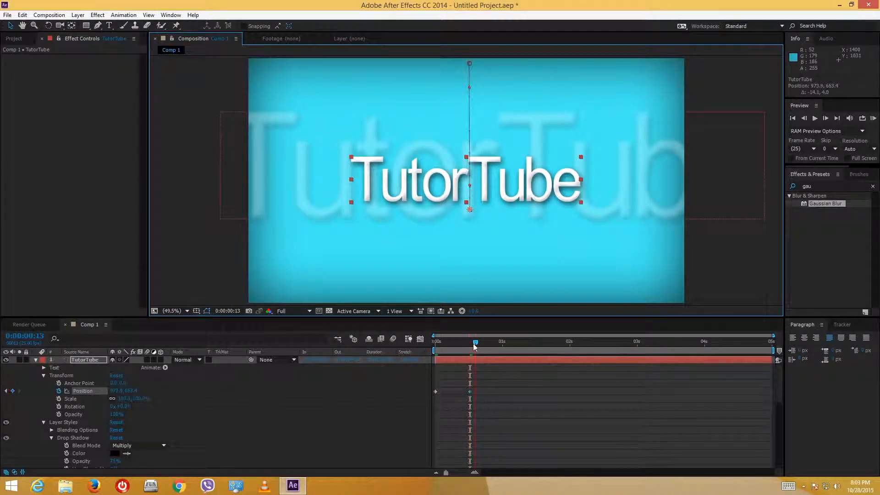
{"action": "key", "text": "space"}
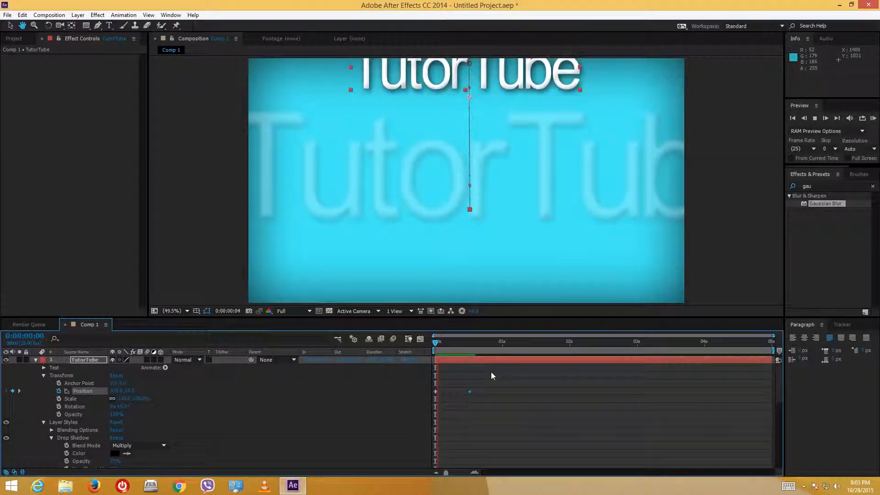
{"action": "key", "text": "space"}
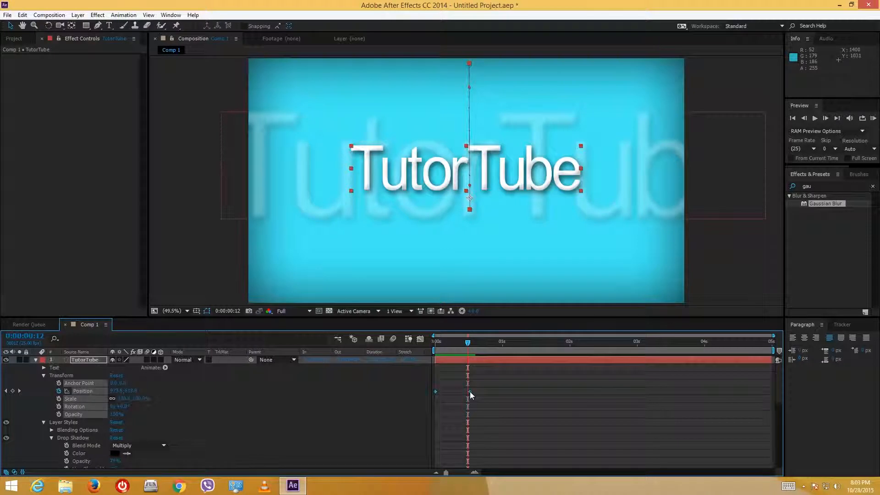
- Apply Easy Ease to both position keyframes of the front TutorTube title
{"action": "right_click", "coordinate": [469, 391]}
{"action": "mouse_move", "coordinate": [509, 385]}
{"action": "left_click", "coordinate": [426, 406]}
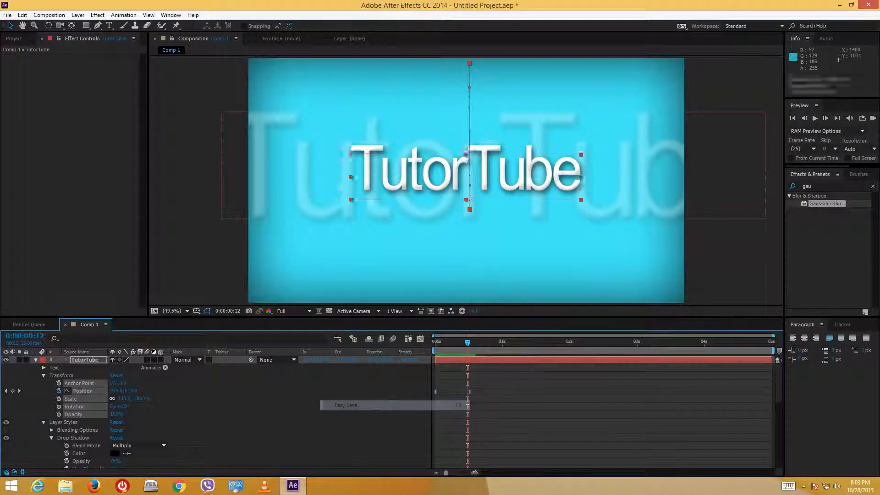
- Preview the eased drop-in of the title several times from the start of the composition
{"action": "key", "text": "space"}
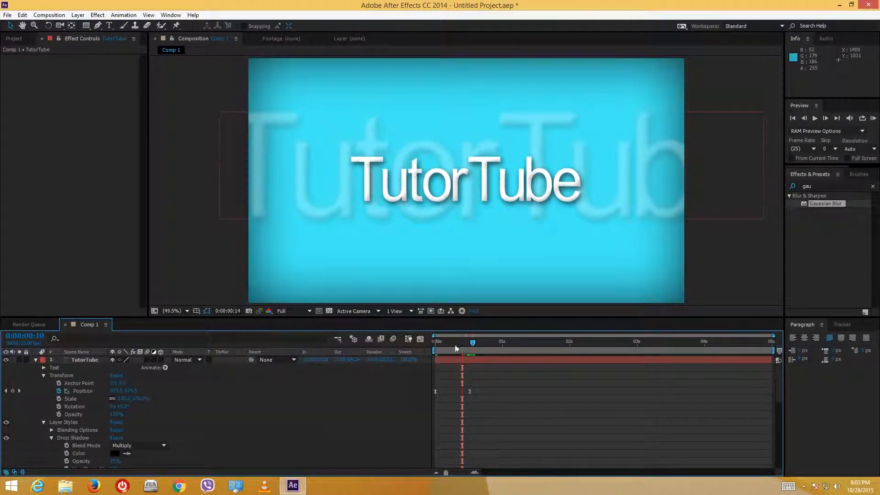
{"action": "key", "text": "space"}
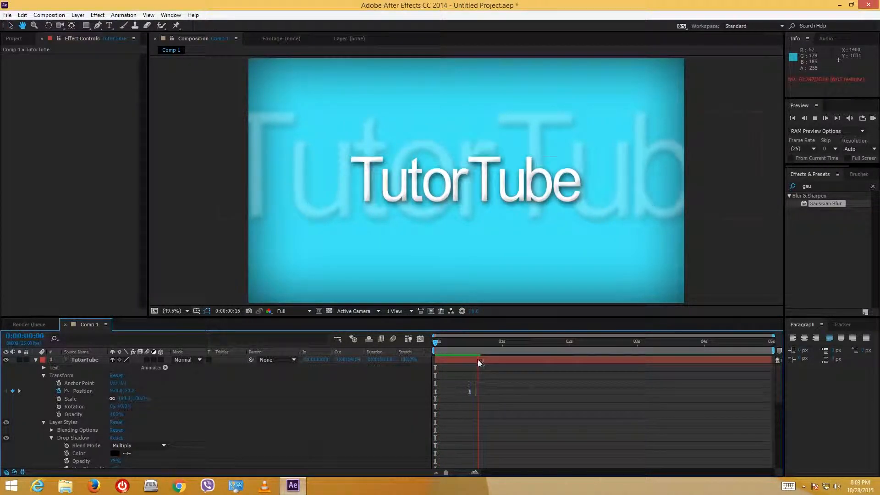
{"action": "key", "text": "space"}
{"action": "key", "text": "space"}
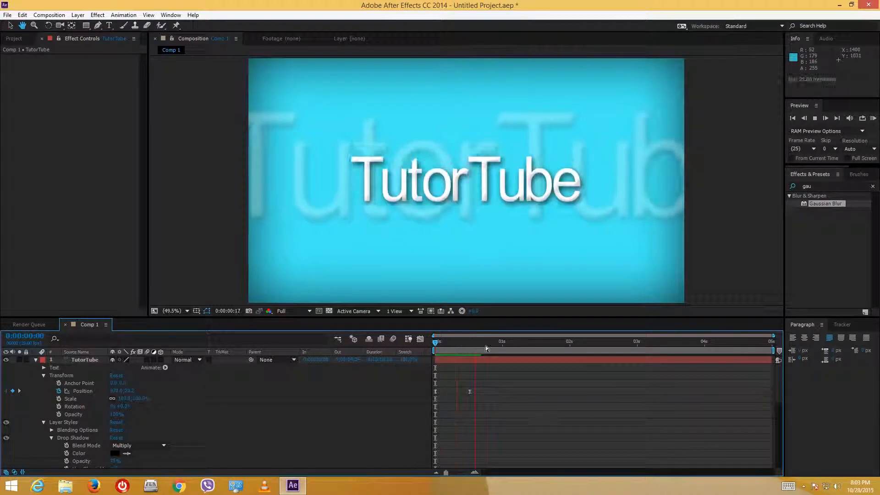
{"action": "key", "text": "space"}
{"action": "key", "text": "space"}
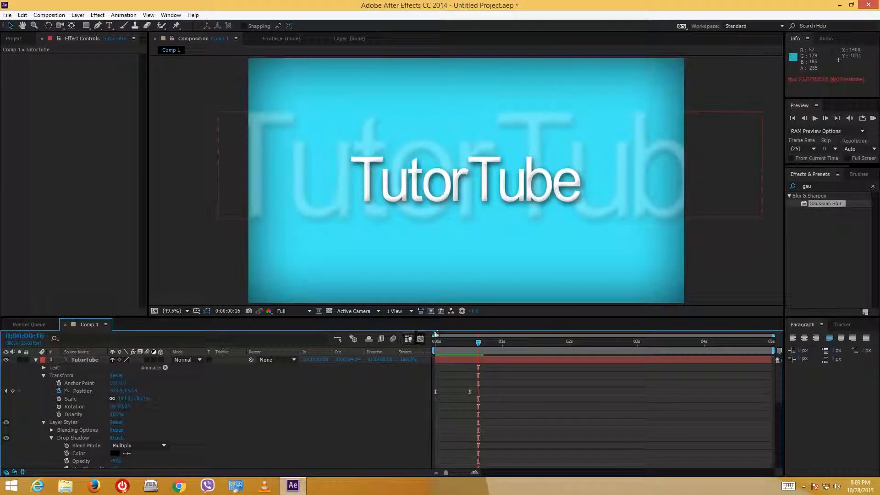
{"action": "left_click_drag", "start_coordinate": [471, 344], "coordinate": [388, 351]}
{"action": "key", "text": "space"}
{"action": "left_click_drag", "start_coordinate": [480, 343], "coordinate": [416, 355]}
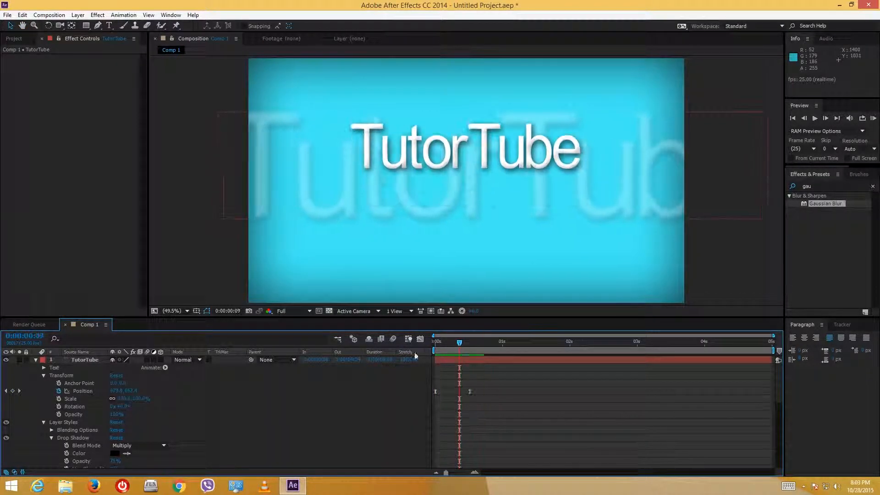
- Collapse the TutorTube layer and hide the timeline's blending mode and In/Out/Duration/Stretch columns
{"action": "left_click", "coordinate": [36, 360]}
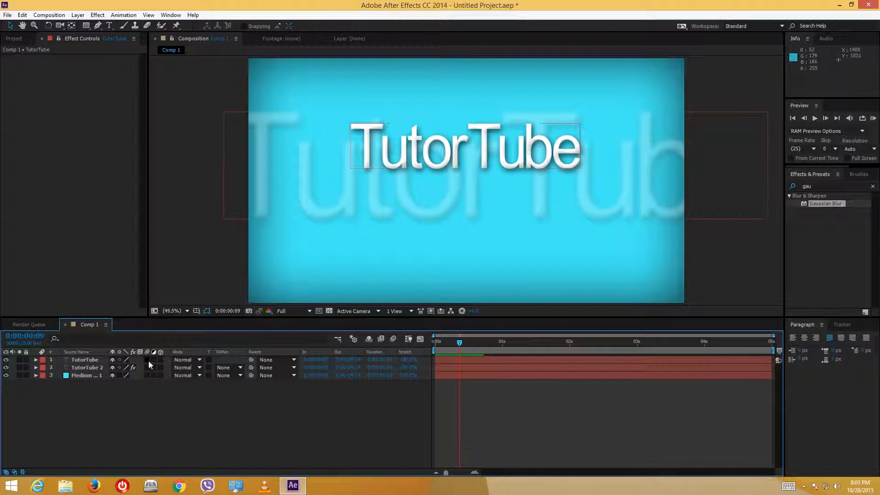
{"action": "left_click", "coordinate": [23, 472]}
{"action": "left_click", "coordinate": [14, 472]}
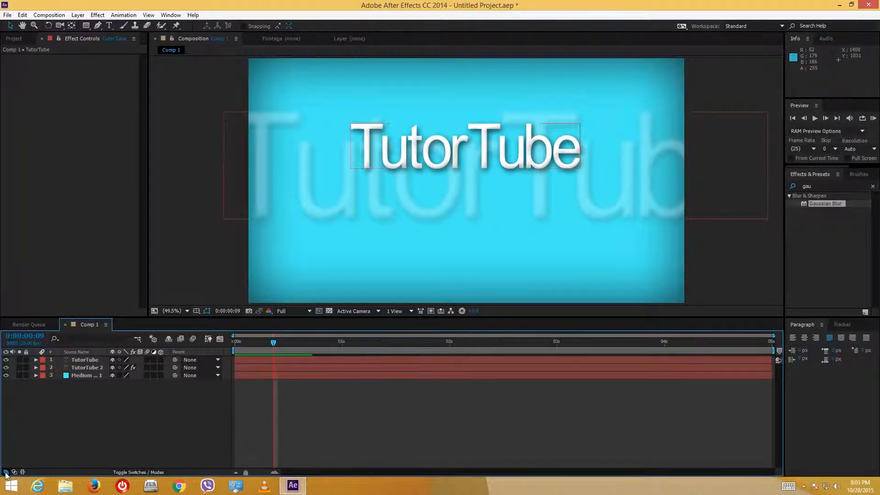
- Turn on the motion blur switch for both the TutorTube and TutorTube 2 text layers
{"action": "left_click", "coordinate": [6, 472]}
{"action": "left_click", "coordinate": [6, 473]}
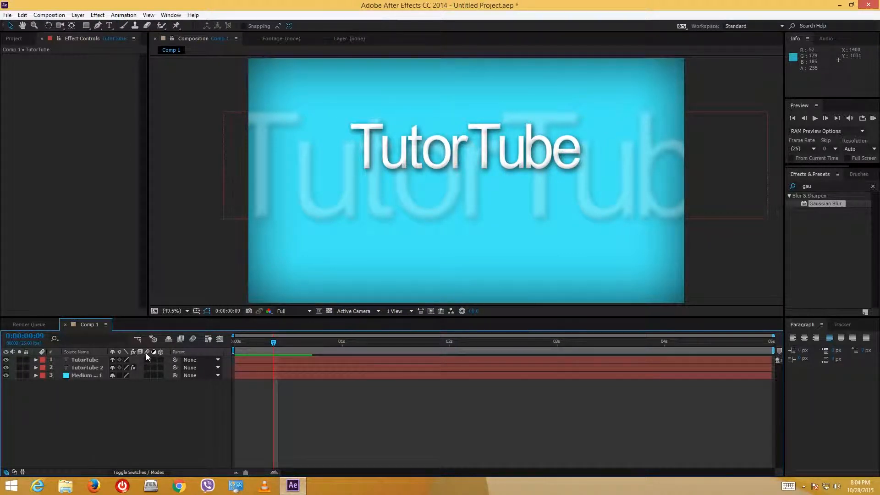
{"action": "mouse_move", "coordinate": [273, 342]}
{"action": "left_mouse_down"}
{"action": "mouse_move", "coordinate": [235, 341]}
{"action": "mouse_move", "coordinate": [262, 342]}
{"action": "left_mouse_up"}
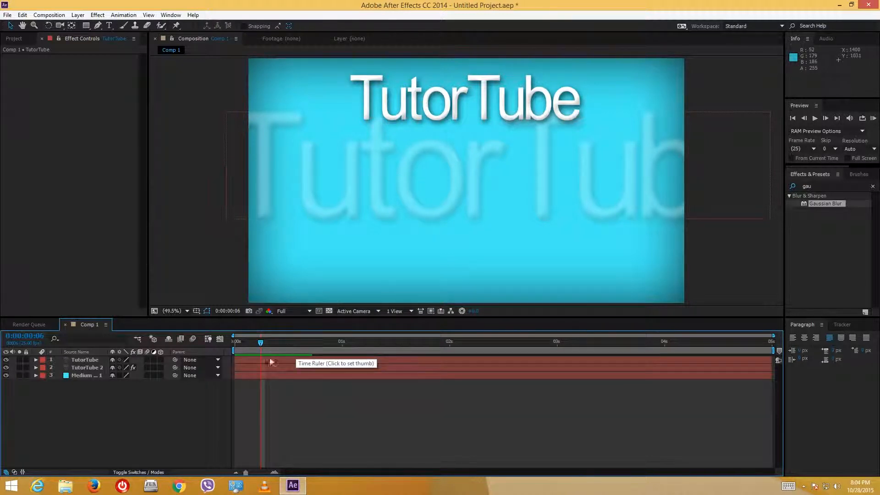
{"action": "left_click", "coordinate": [148, 360]}
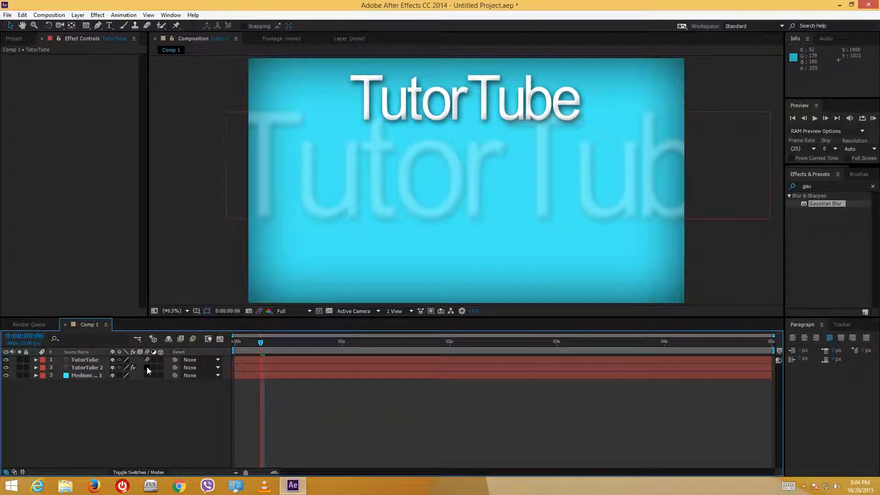
{"action": "left_click", "coordinate": [147, 368]}
- Examine the falling title at individual frames between 0:00:07 and 0:00:09 to check for motion blur
{"action": "left_click", "coordinate": [265, 341]}
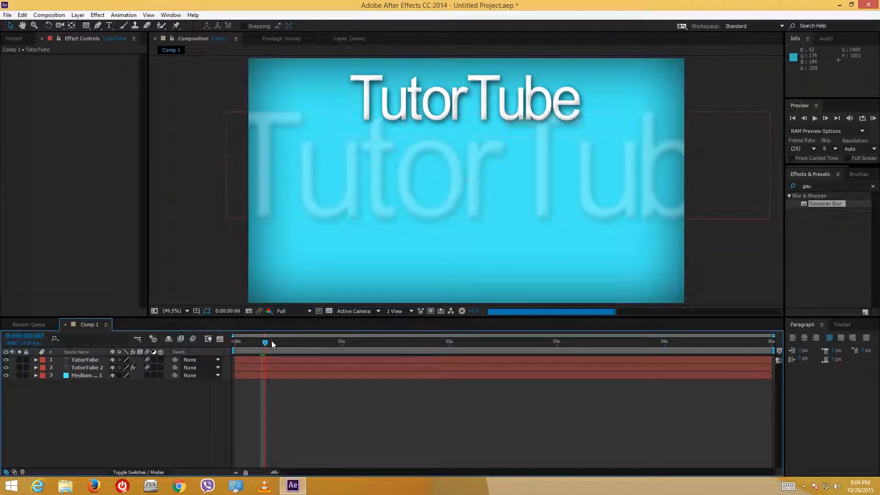
{"action": "left_click", "coordinate": [270, 342]}
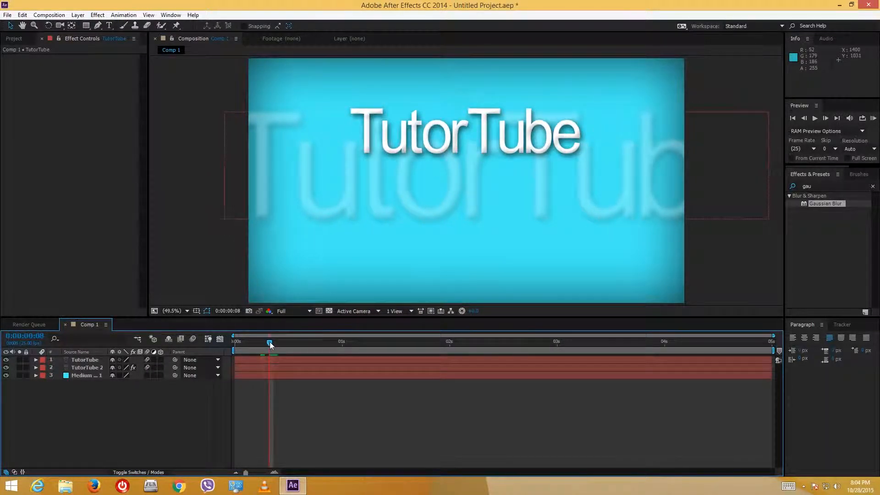
{"action": "key", "text": "space"}
{"action": "left_click", "coordinate": [266, 343]}
{"action": "key", "text": "space"}
{"action": "key", "text": "space"}
{"action": "left_click_drag", "start_coordinate": [267, 347], "coordinate": [271, 344]}
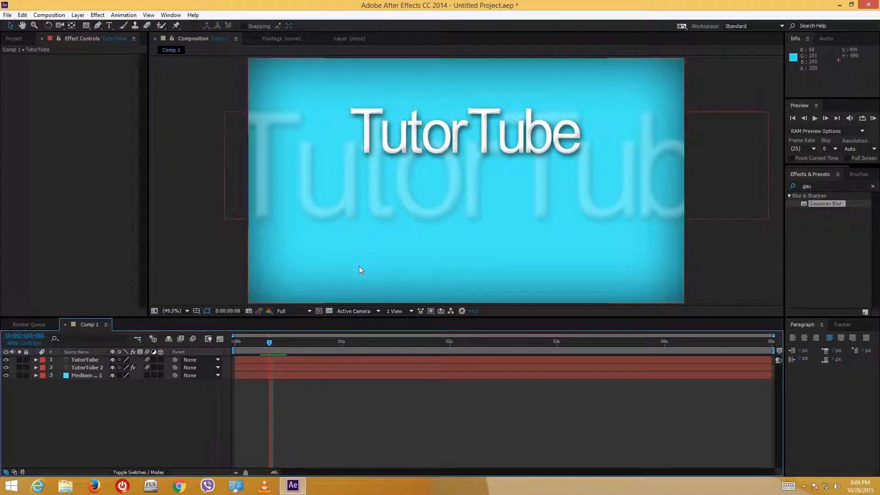
{"action": "left_click_drag", "start_coordinate": [270, 345], "coordinate": [273, 345]}
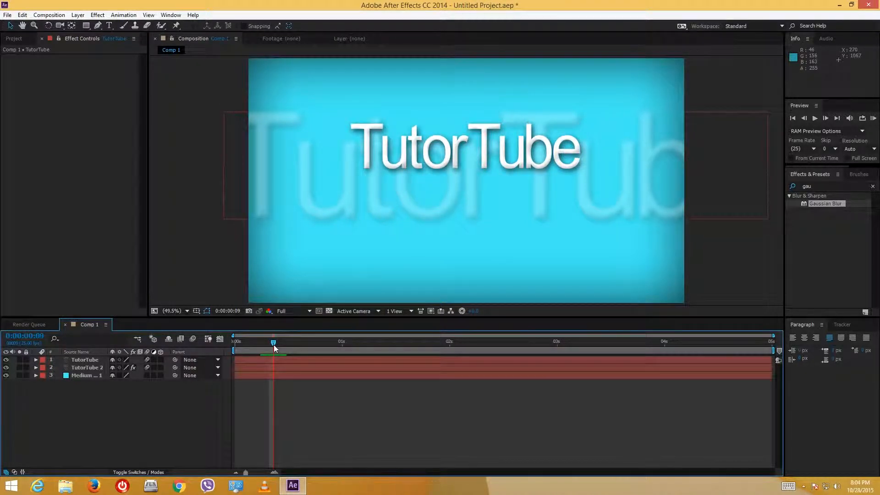
- Enable motion blur for the whole composition, preview the animation, and return to its first frame
{"action": "left_click", "coordinate": [193, 339]}
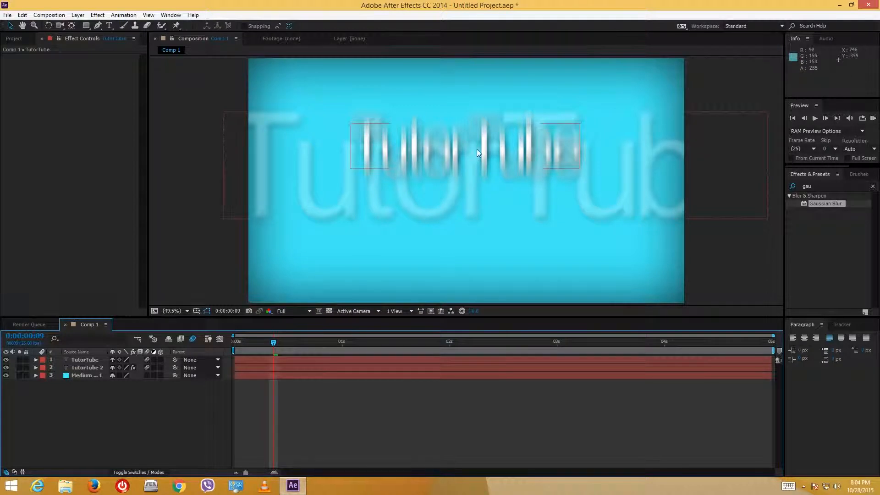
{"action": "key", "text": "KP_0"}
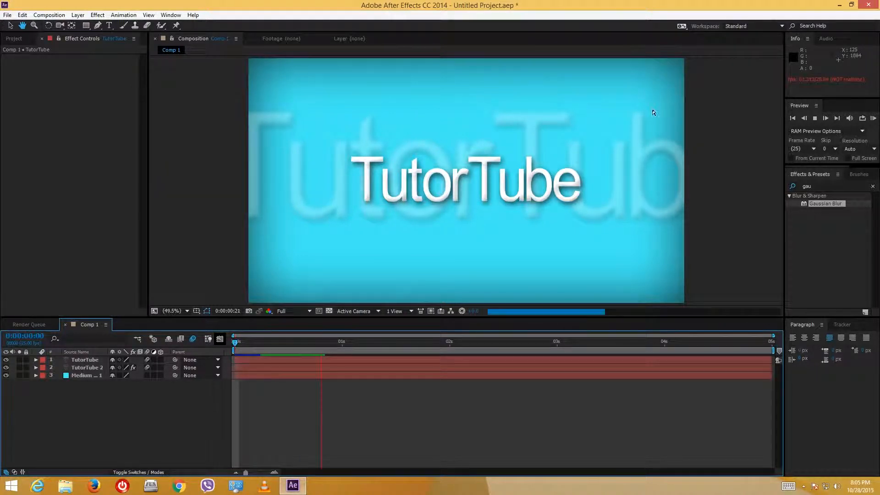
{"action": "left_click", "coordinate": [265, 344]}
{"action": "left_click_drag", "start_coordinate": [266, 347], "coordinate": [242, 355]}
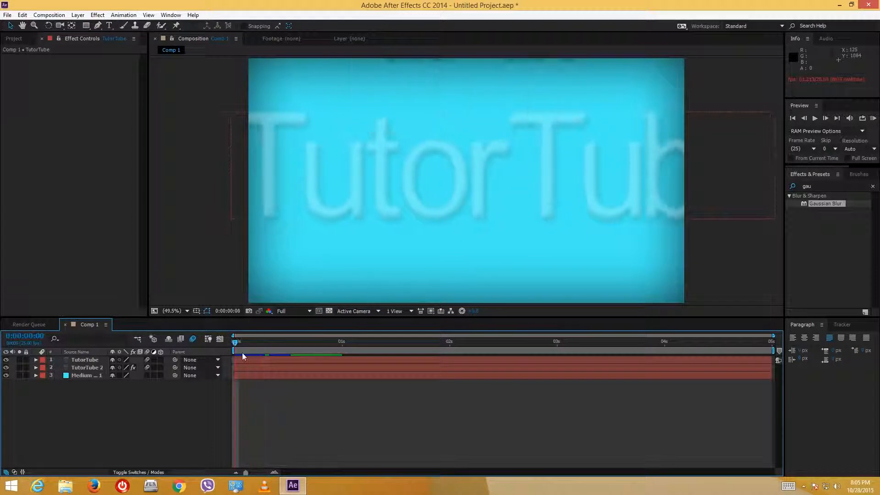
- Select Comp 1 in the project and add it to the render queue
{"action": "left_click", "coordinate": [13, 39]}
{"action": "left_click", "coordinate": [16, 133]}
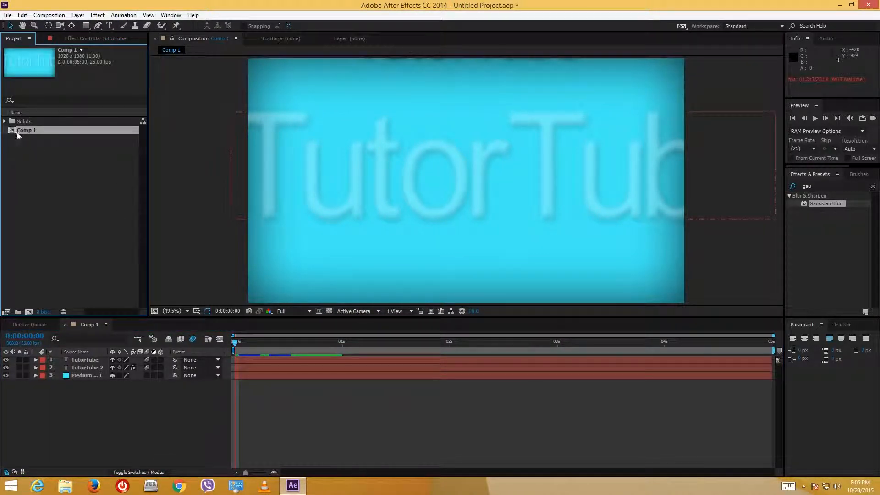
{"action": "left_click", "coordinate": [7, 16]}
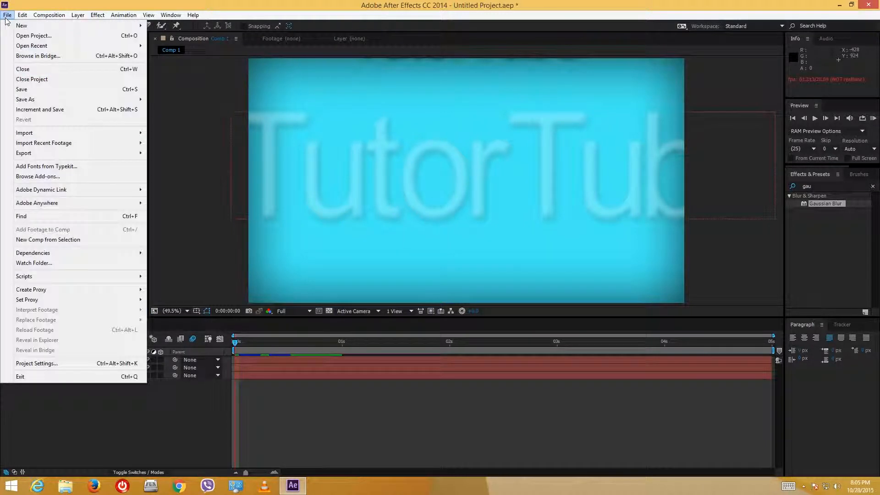
{"action": "mouse_move", "coordinate": [75, 154]}
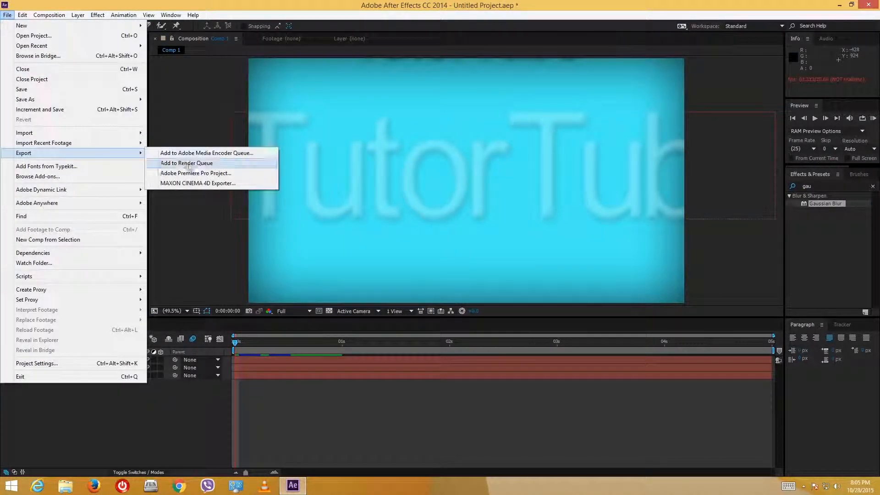
{"action": "left_click", "coordinate": [192, 164]}
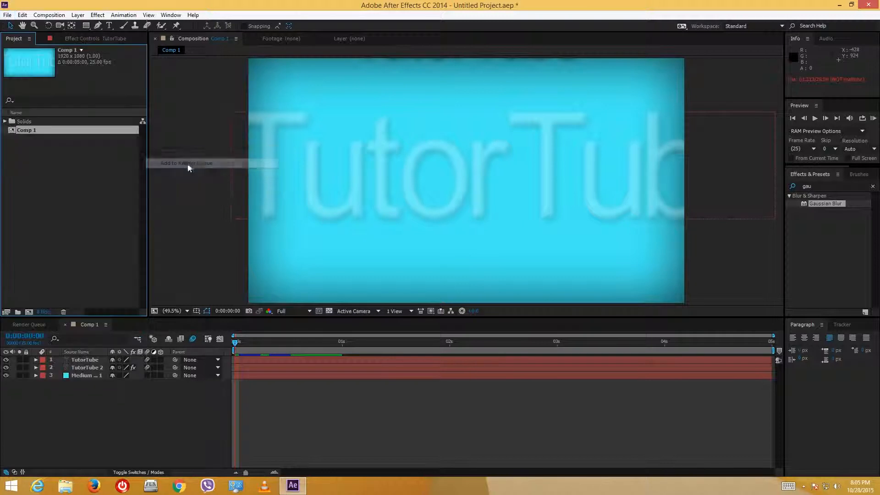
- Open the output module settings of the queued Comp 1 and switch audio output off
{"action": "left_click", "coordinate": [74, 387]}
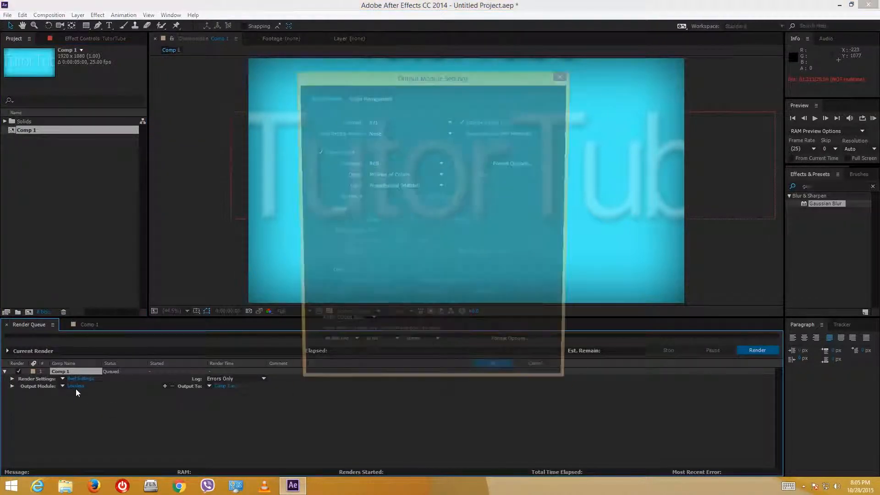
{"action": "left_click", "coordinate": [429, 121]}
{"action": "left_click", "coordinate": [504, 182]}
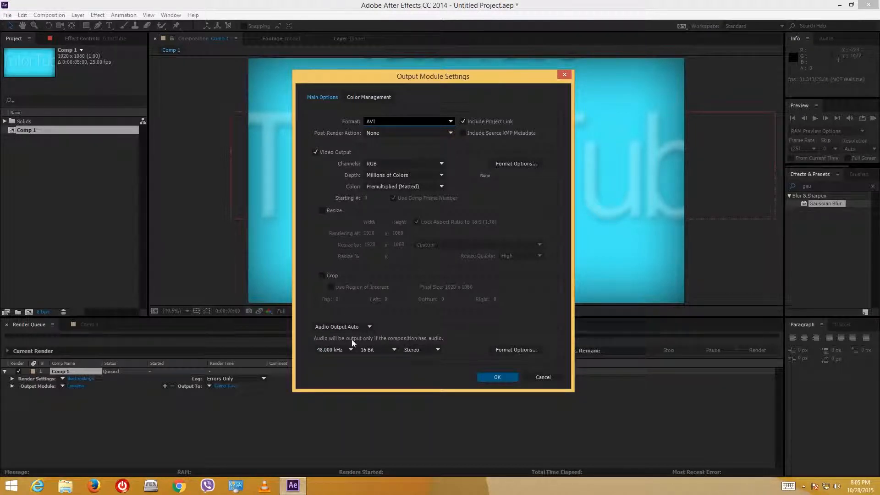
{"action": "left_click", "coordinate": [367, 326]}
{"action": "left_click", "coordinate": [364, 357]}
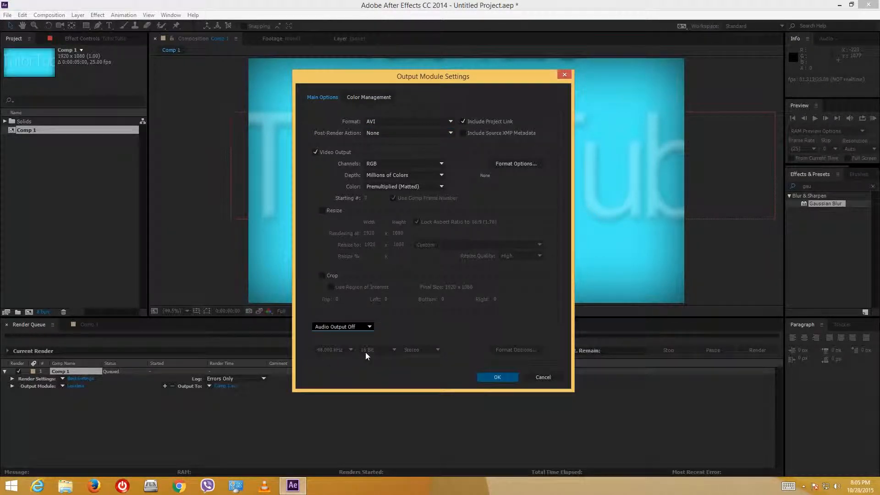
- Set the output format to QuickTime and accept the H.264 codec at quality 100
{"action": "left_click", "coordinate": [406, 122]}
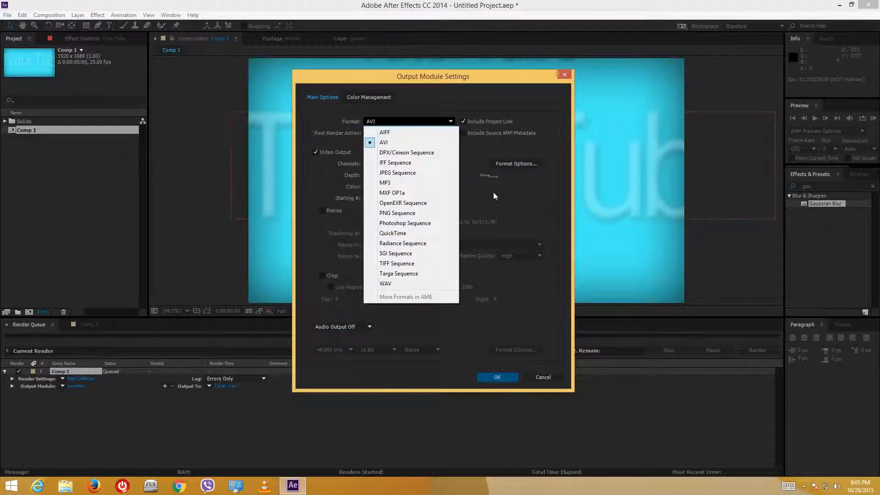
{"action": "left_click", "coordinate": [494, 196]}
{"action": "left_click", "coordinate": [398, 123]}
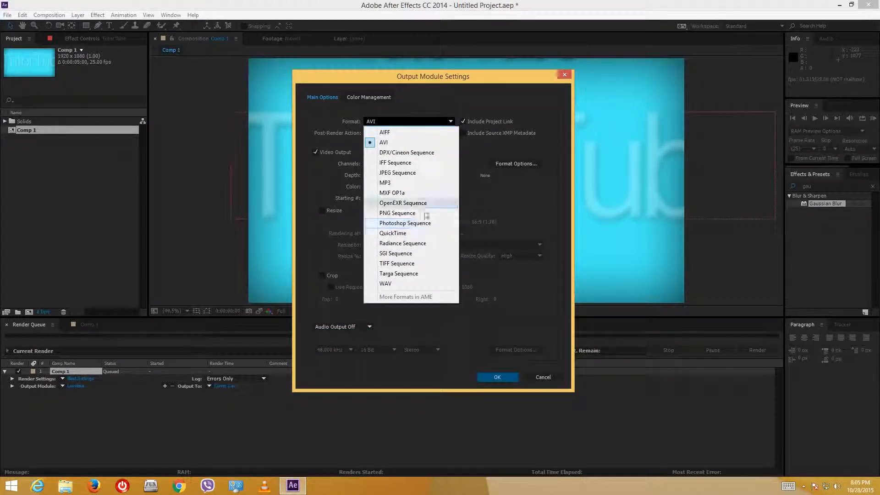
{"action": "left_click", "coordinate": [399, 238]}
{"action": "left_click", "coordinate": [515, 164]}
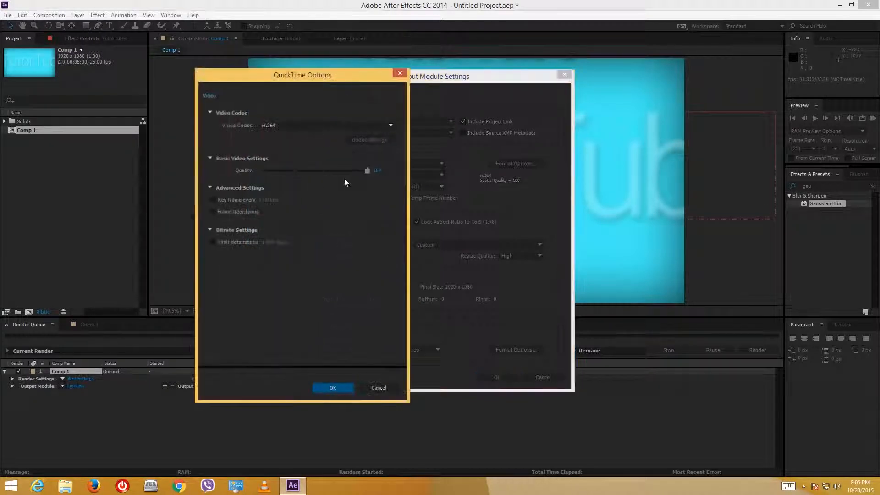
{"action": "left_click", "coordinate": [335, 387]}
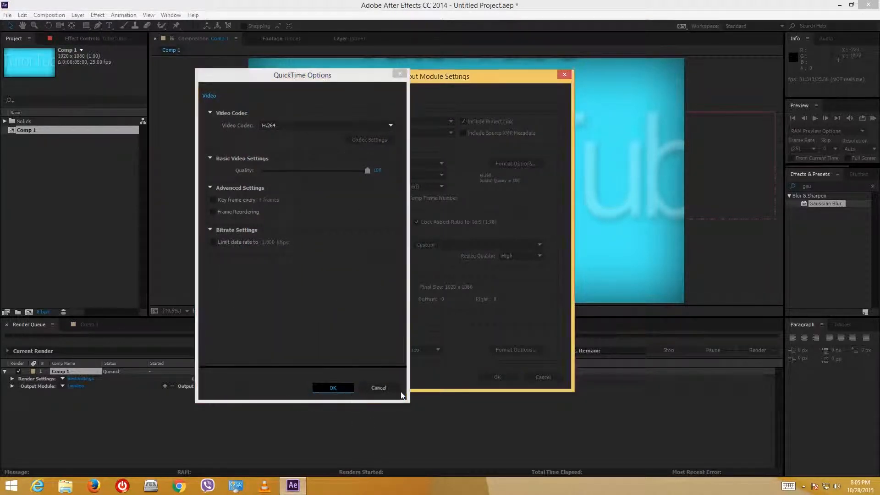
{"action": "left_click", "coordinate": [498, 377]}
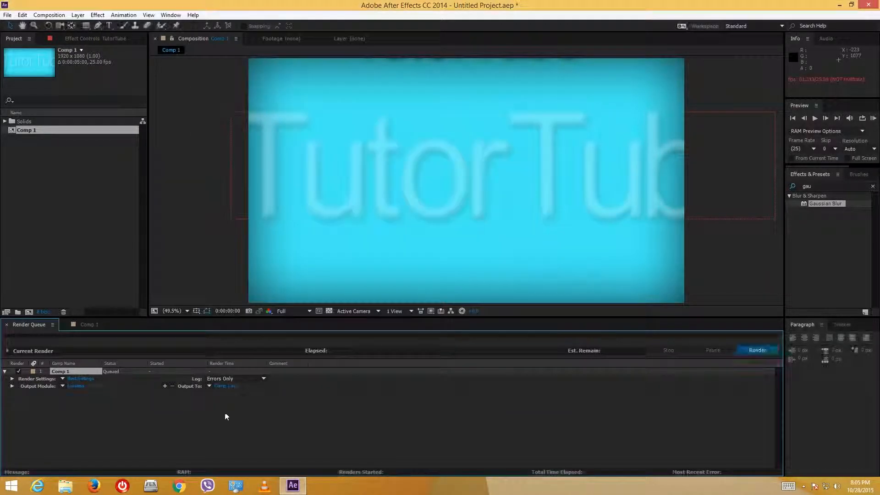
- Name the output movie Tutorial6.mov in the TutorTube folder on Files (E:) and render the composition
{"action": "left_click", "coordinate": [232, 386]}
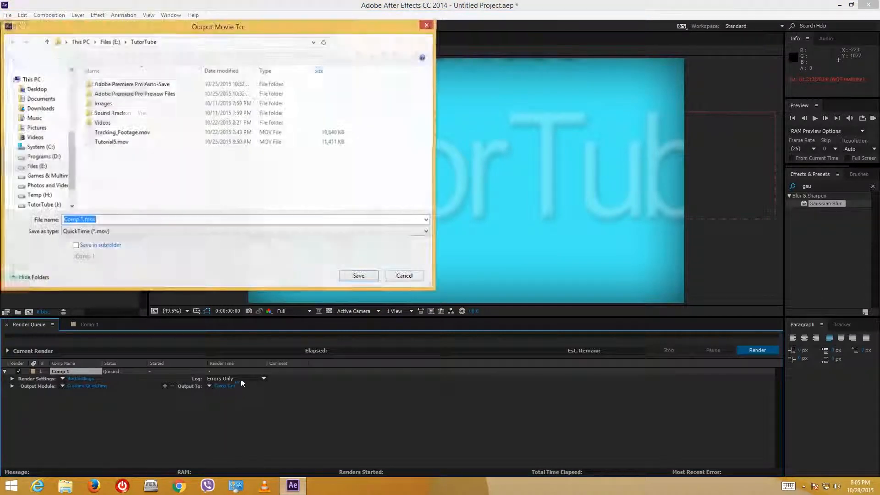
{"action": "left_click", "coordinate": [112, 143]}
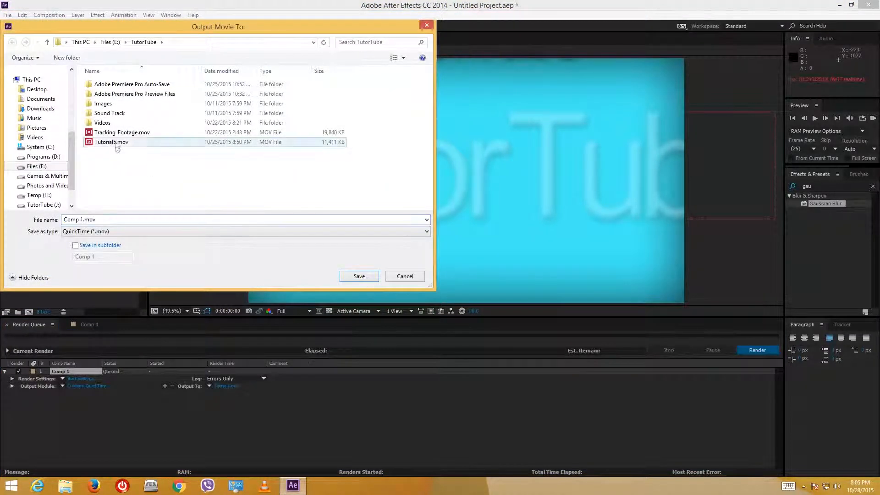
{"action": "double_click", "coordinate": [85, 219]}
{"action": "key", "text": "BackSpace"}
{"action": "type", "text": "6"}
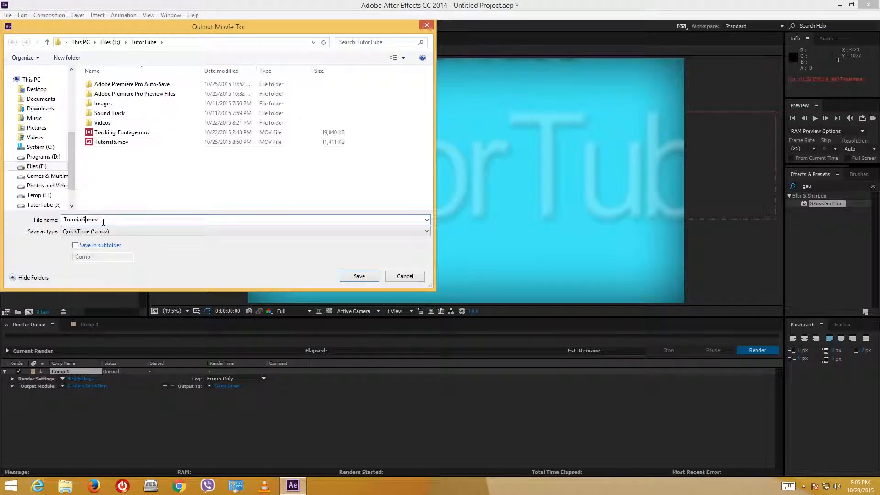
{"action": "left_click", "coordinate": [366, 279]}
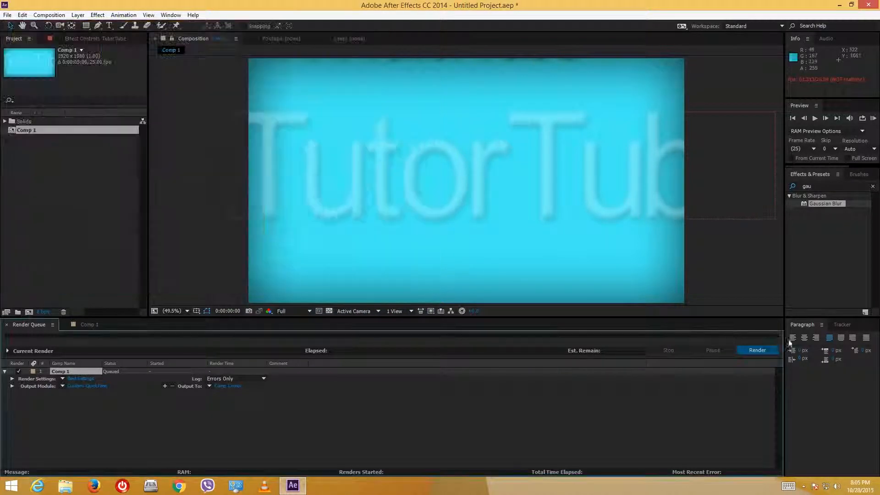
{"action": "left_click", "coordinate": [757, 350]}
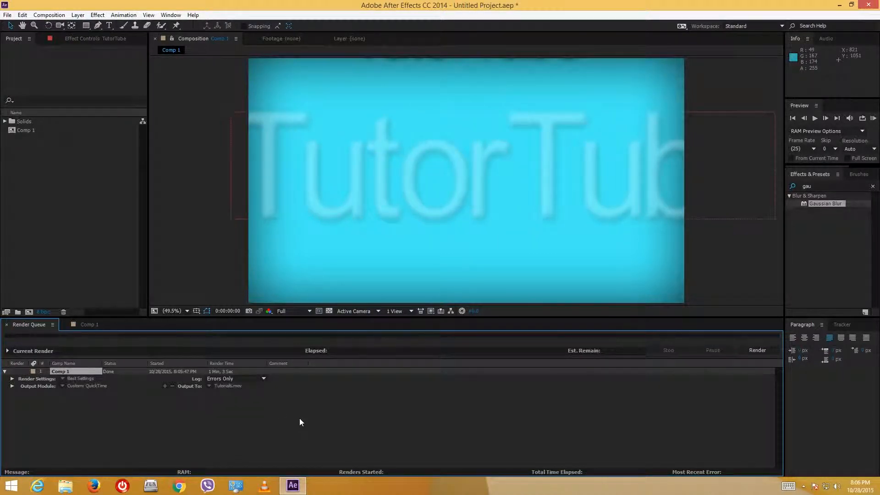
- Switch to File Explorer and open the TutorTube folder on the Files (E:) drive
{"action": "left_click", "coordinate": [66, 486]}
{"action": "left_click", "coordinate": [316, 6]}
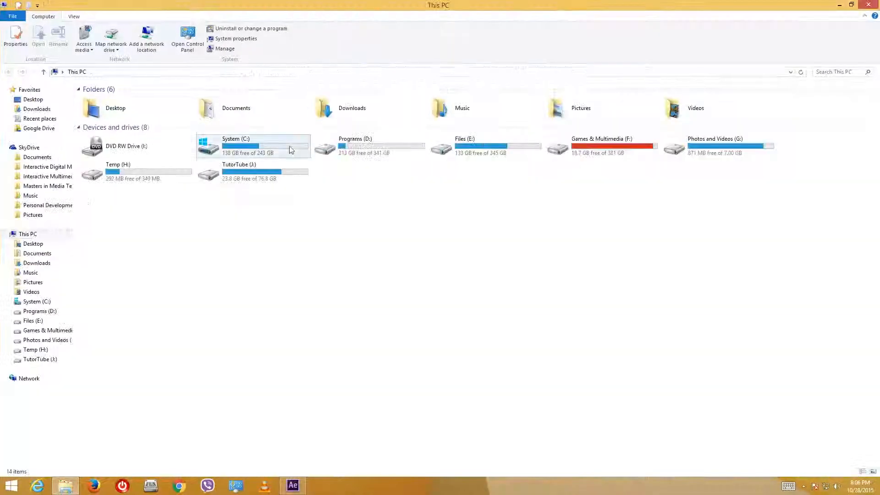
{"action": "left_click", "coordinate": [504, 154]}
{"action": "double_click", "coordinate": [504, 154]}
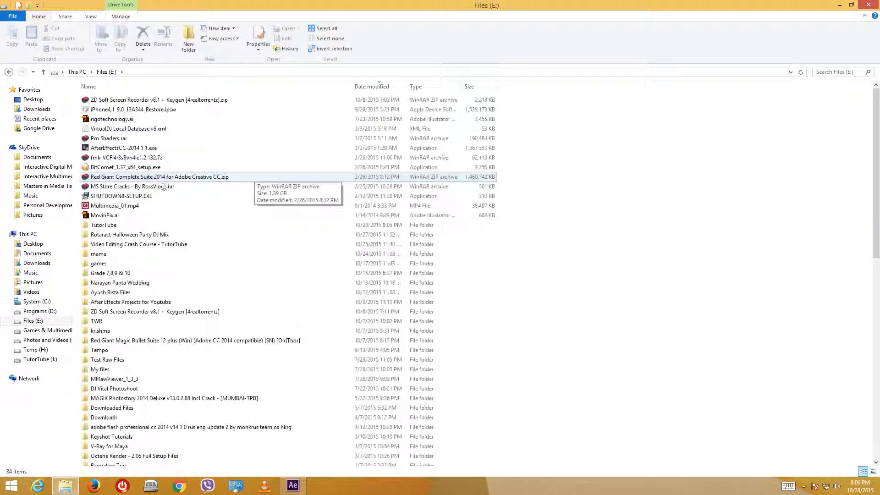
{"action": "left_click", "coordinate": [239, 205]}
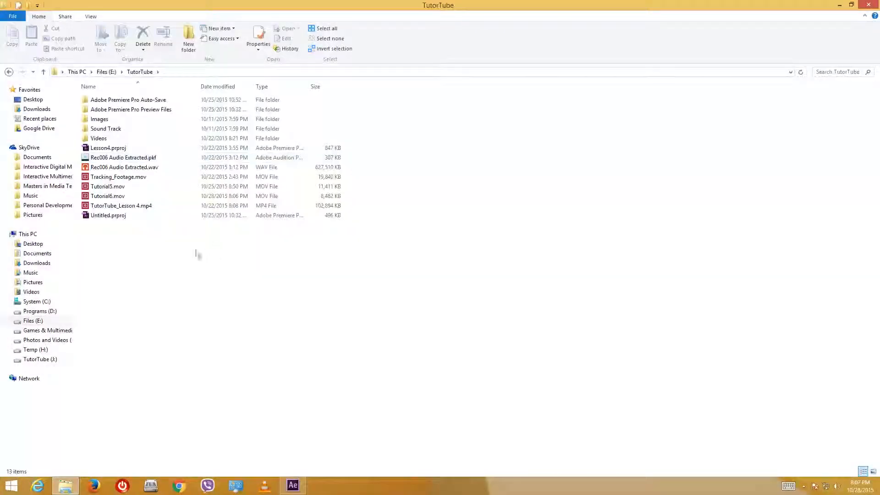
- Play the rendered Tutorial6.mov in VLC media player at full screen
{"action": "left_click", "coordinate": [108, 196]}
{"action": "right_click", "coordinate": [106, 196]}
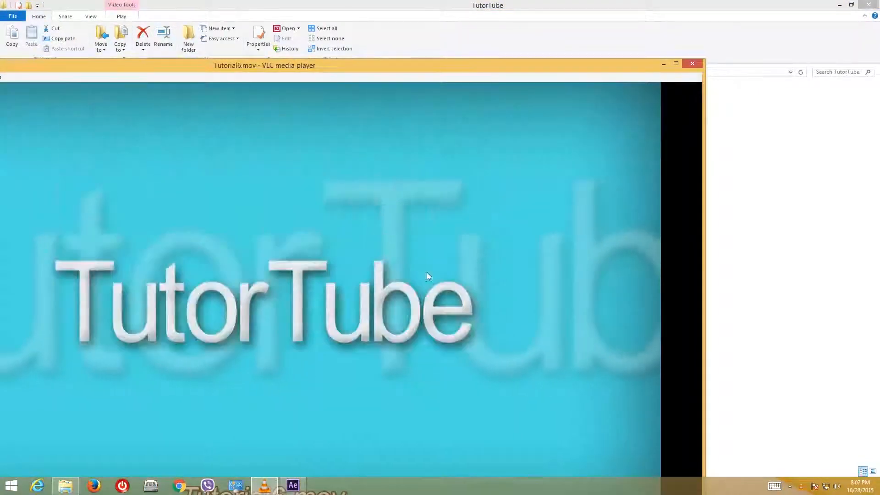
{"action": "double_click", "coordinate": [427, 275]}
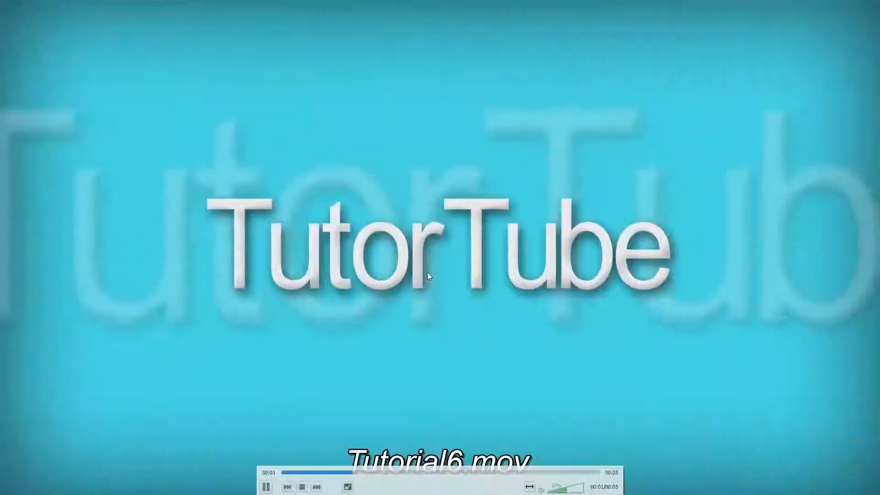